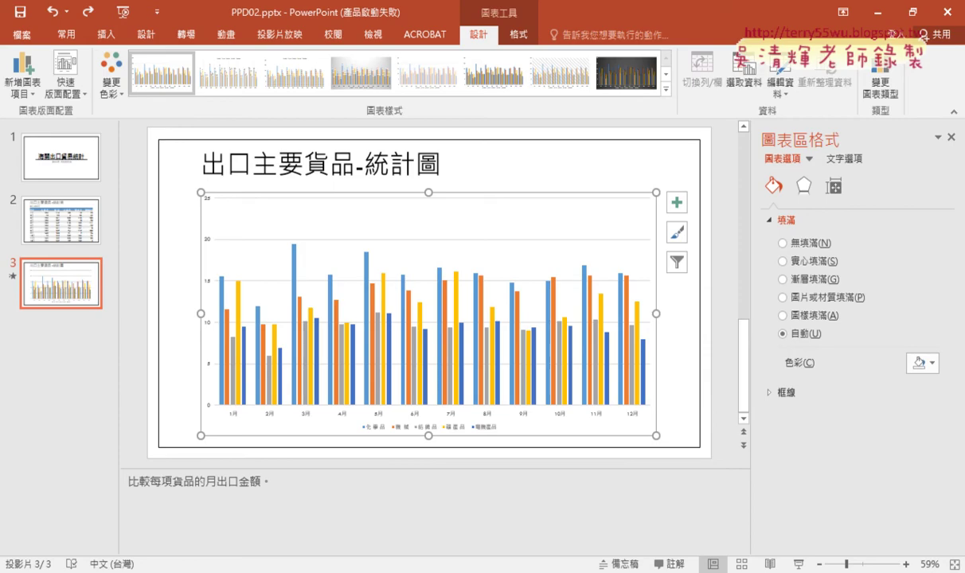
Switch to the exam PDF in Chrome and scroll to page 12's slide 3 chart task.
{"action": "key", "text": "alt+Tab"}
{"action": "scroll", "coordinate": [371, 338], "scroll_direction": "up", "scroll_amount": 2}
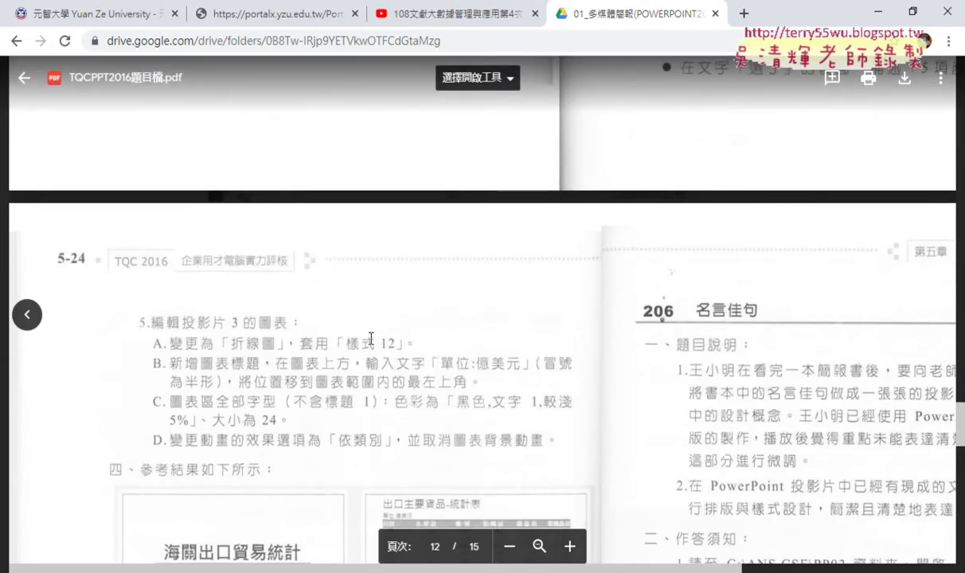
{"action": "scroll", "coordinate": [371, 339], "scroll_direction": "down", "scroll_amount": 1}
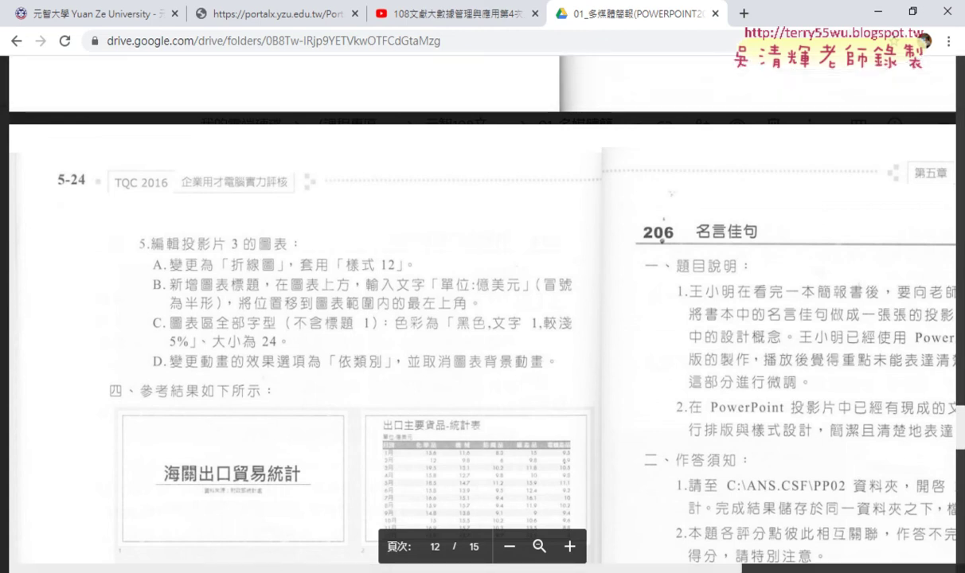
{"action": "left_click", "coordinate": [182, 517]}
{"action": "left_click", "coordinate": [63, 291]}
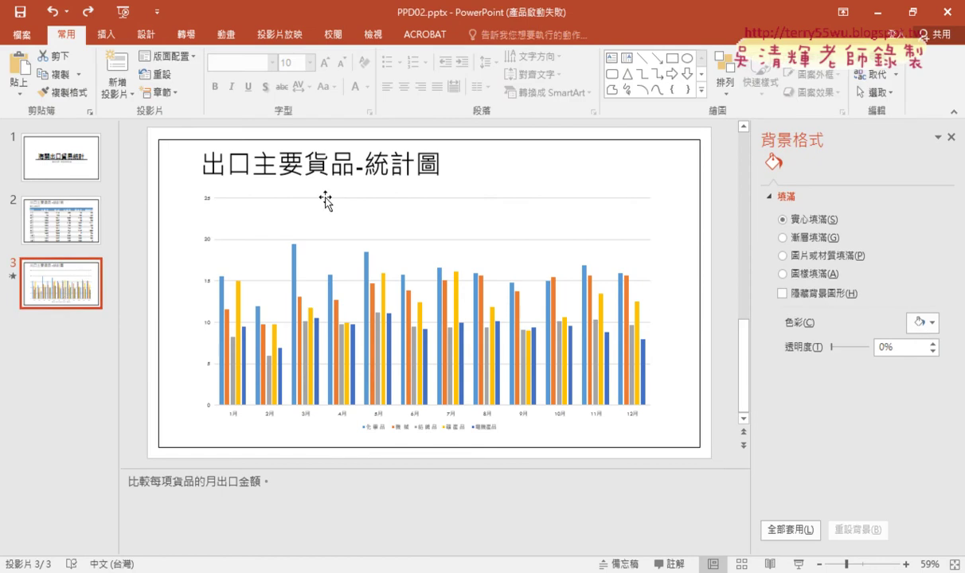
{"action": "left_click", "coordinate": [327, 199]}
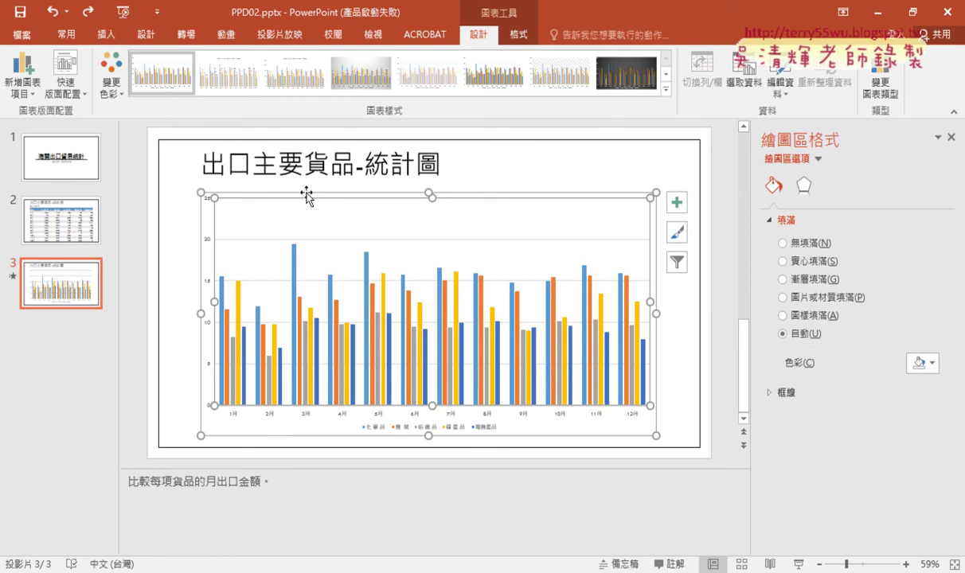
{"action": "left_click", "coordinate": [308, 194]}
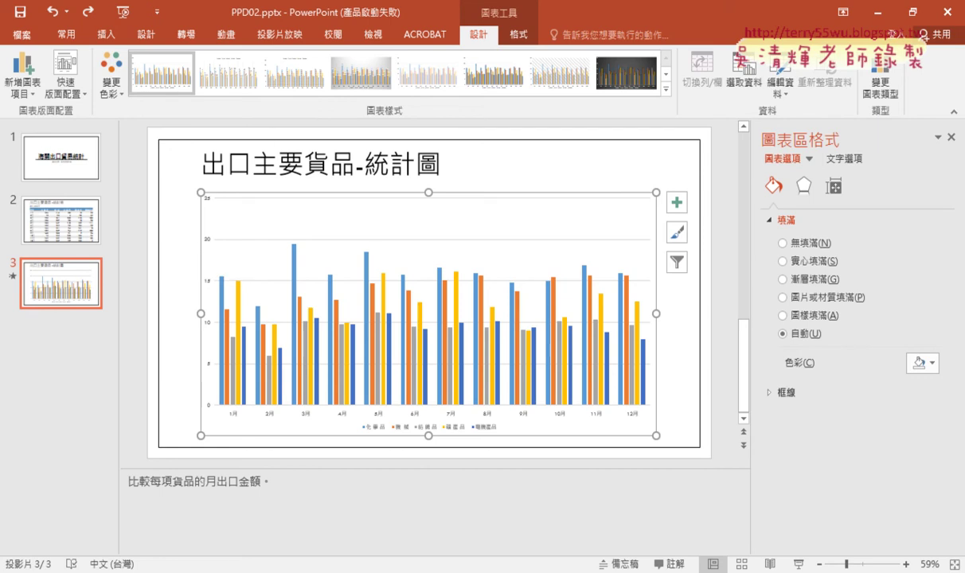
{"action": "key", "text": "alt+Tab"}
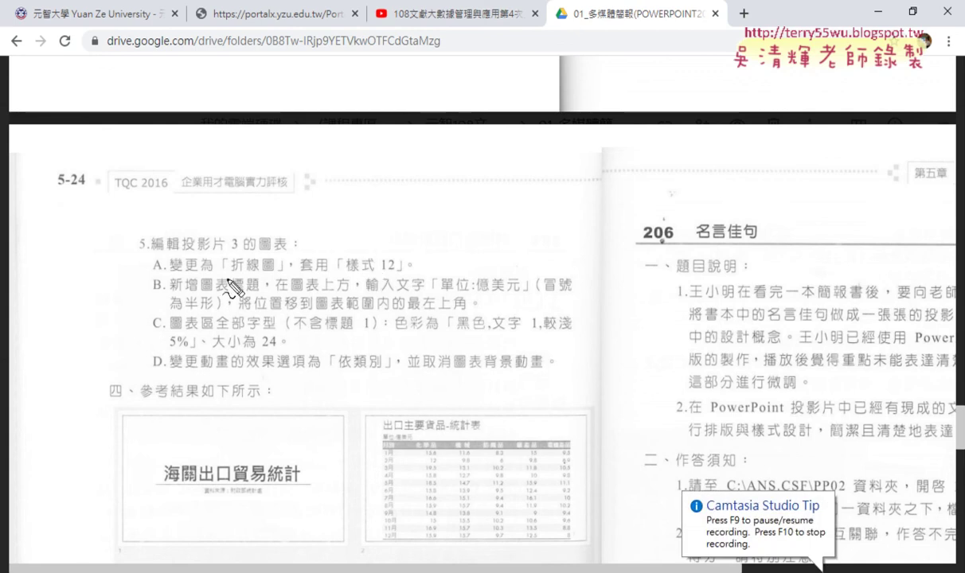
{"action": "left_click_drag", "start_coordinate": [227, 280], "coordinate": [275, 277]}
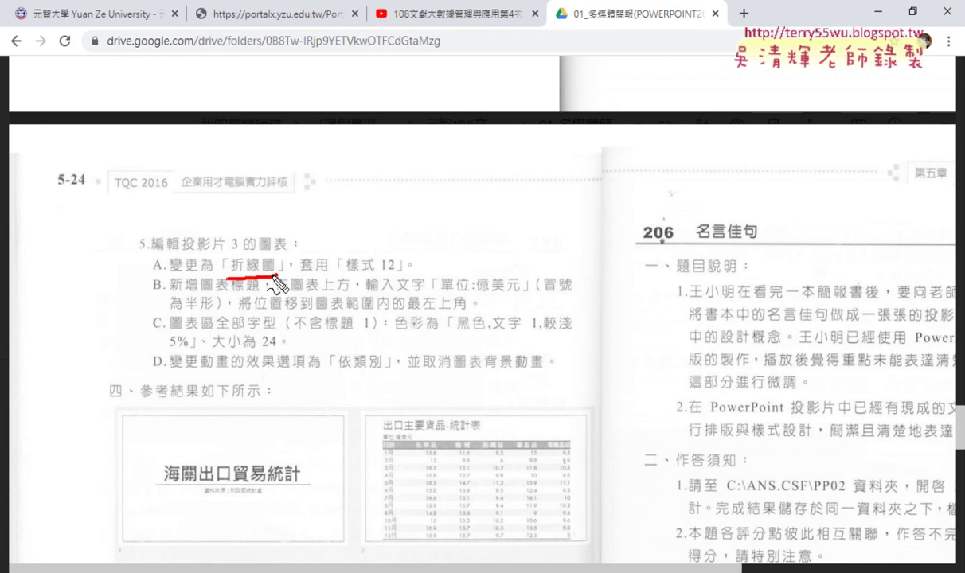
{"action": "left_click_drag", "start_coordinate": [348, 278], "coordinate": [400, 277]}
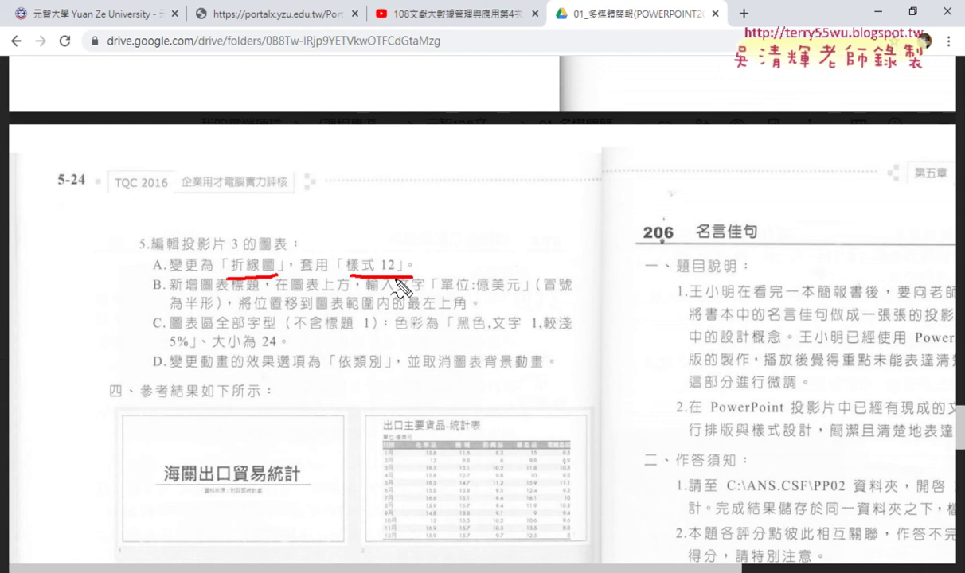
{"action": "left_click_drag", "start_coordinate": [200, 295], "coordinate": [256, 296]}
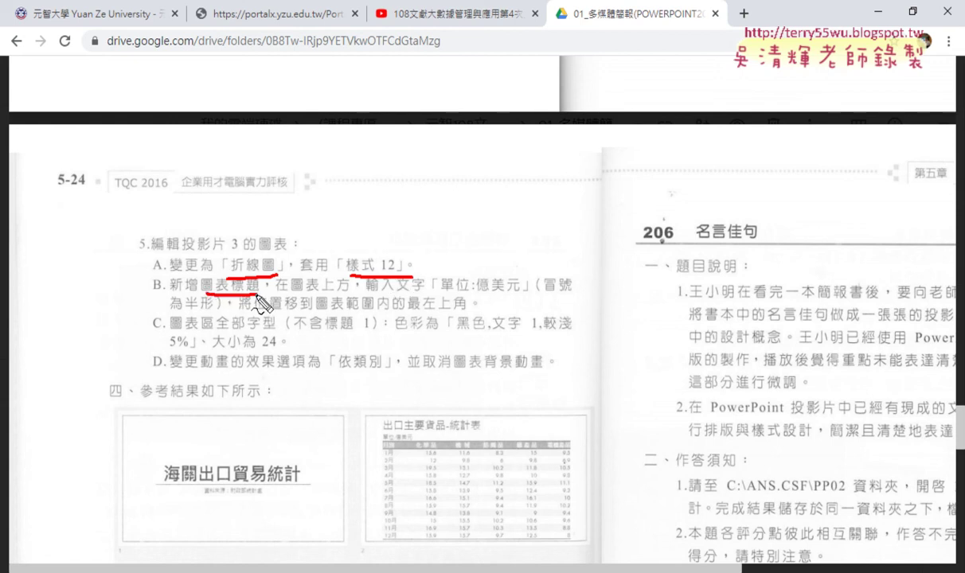
{"action": "key", "text": "Escape"}
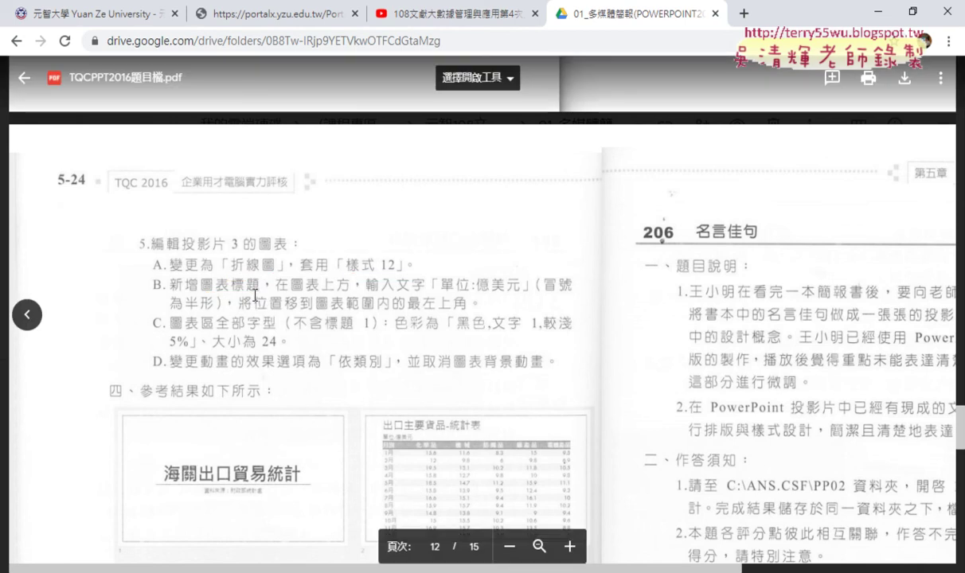
{"action": "mouse_move", "coordinate": [239, 570]}
{"action": "left_click", "coordinate": [158, 504]}
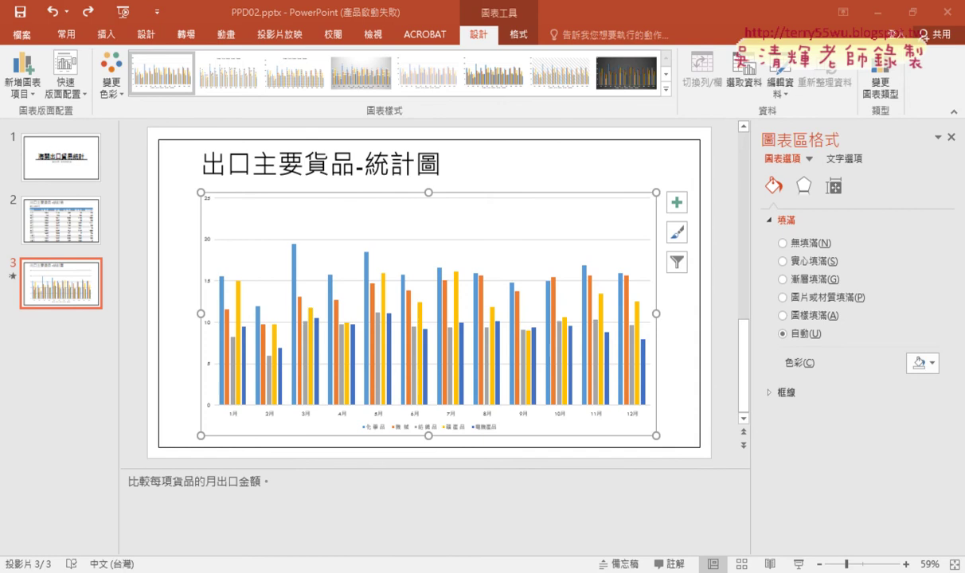
{"action": "mouse_move", "coordinate": [239, 569]}
{"action": "left_click", "coordinate": [315, 529]}
{"action": "key", "text": "Page_Down"}
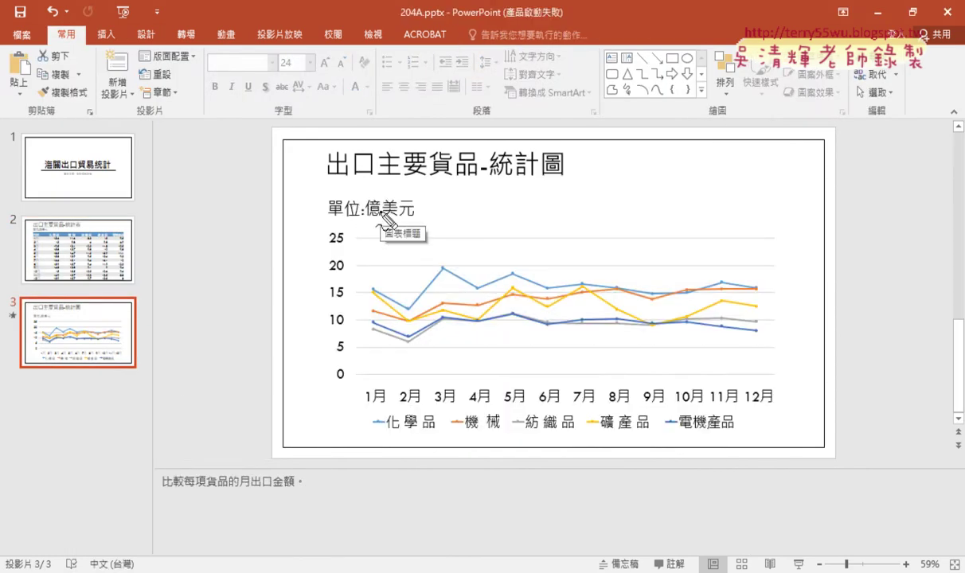
{"action": "left_click_drag", "start_coordinate": [415, 217], "coordinate": [419, 224]}
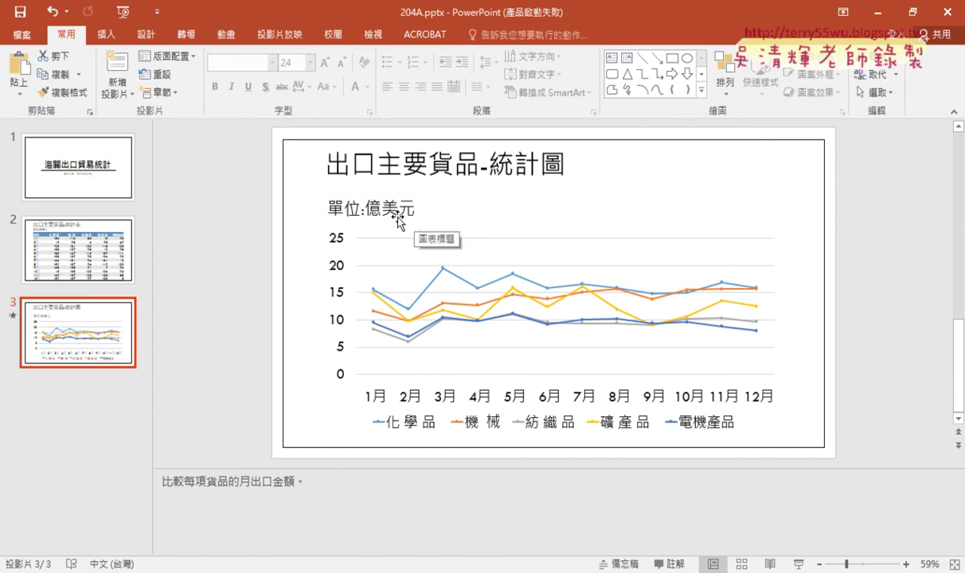
{"action": "left_click", "coordinate": [76, 269]}
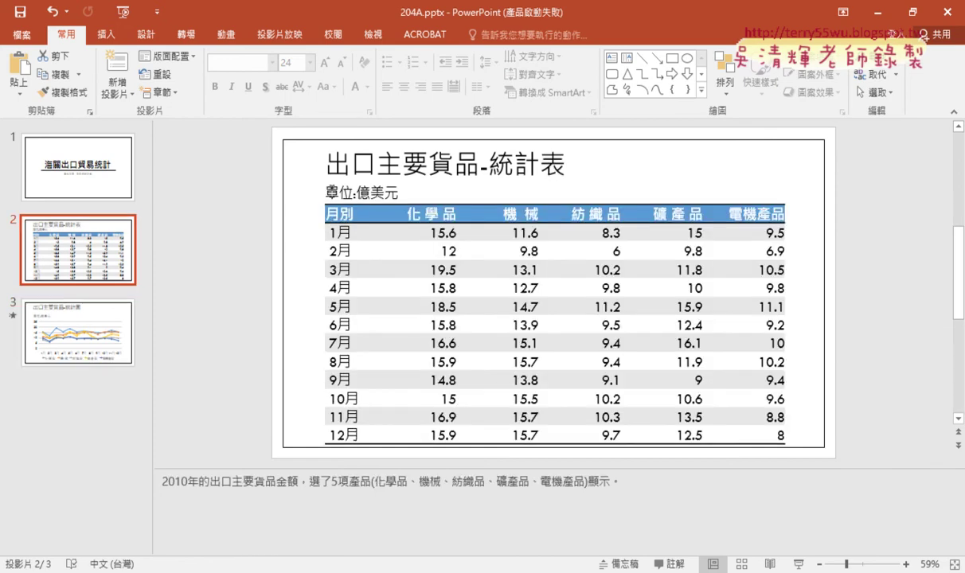
{"action": "left_click_drag", "start_coordinate": [324, 194], "coordinate": [398, 194]}
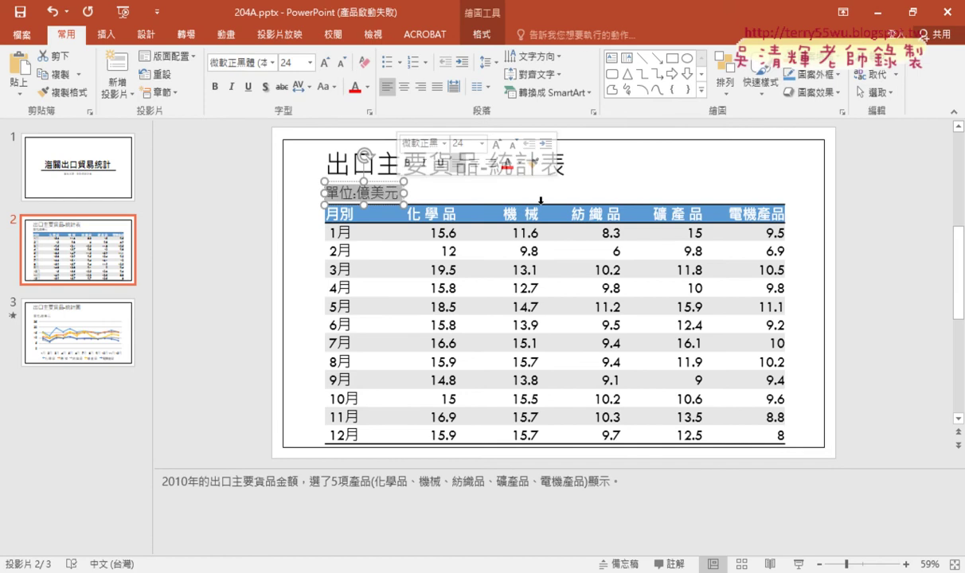
{"action": "left_click", "coordinate": [124, 347]}
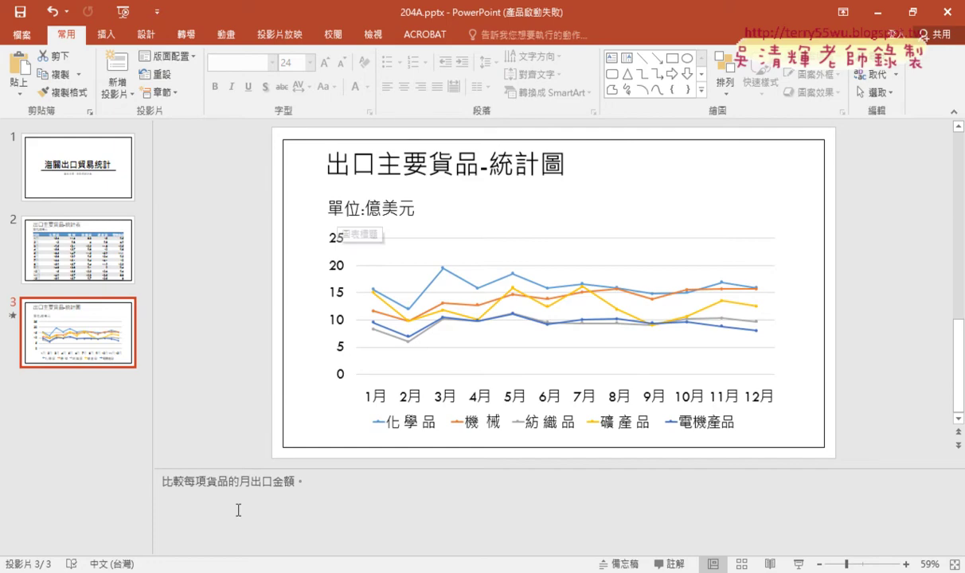
{"action": "key", "text": "alt+Tab"}
{"action": "scroll", "coordinate": [223, 363], "scroll_direction": "down", "scroll_amount": 1}
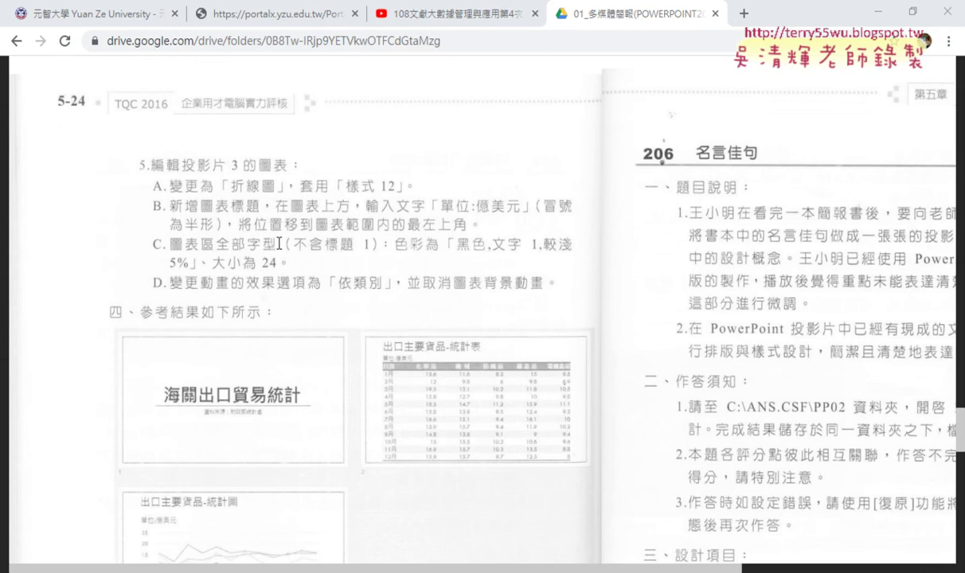
Return to the PPD02.pptx presentation in PowerPoint from its taskbar preview.
{"action": "mouse_move", "coordinate": [228, 567]}
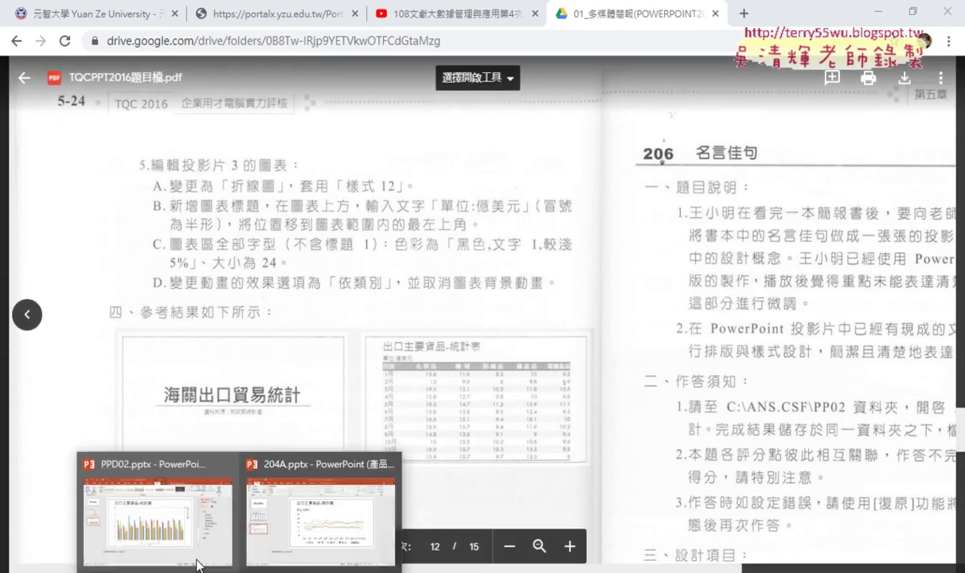
{"action": "left_click", "coordinate": [141, 517]}
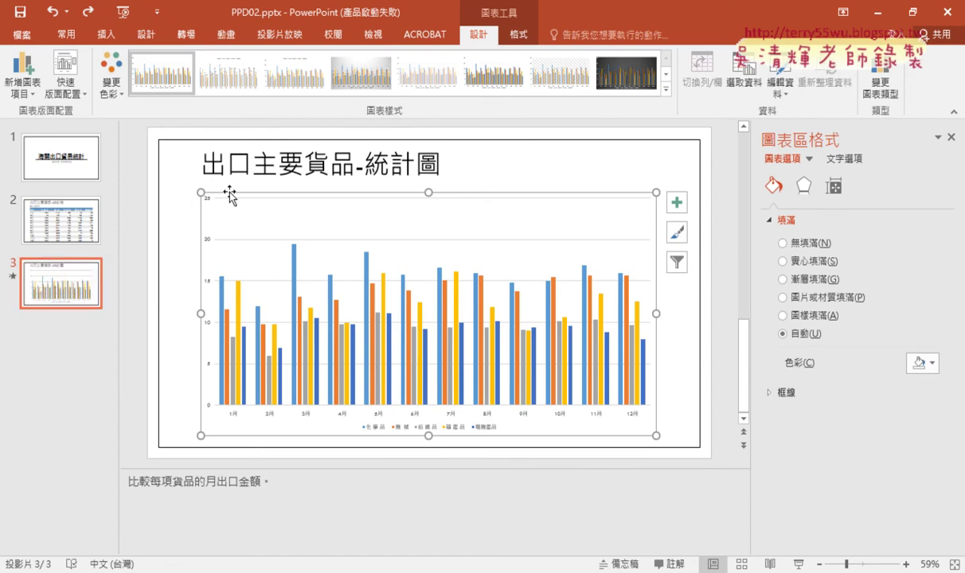
Select the slide 3 export chart's whole chart area and open Change Chart Type.
{"action": "left_click", "coordinate": [185, 200]}
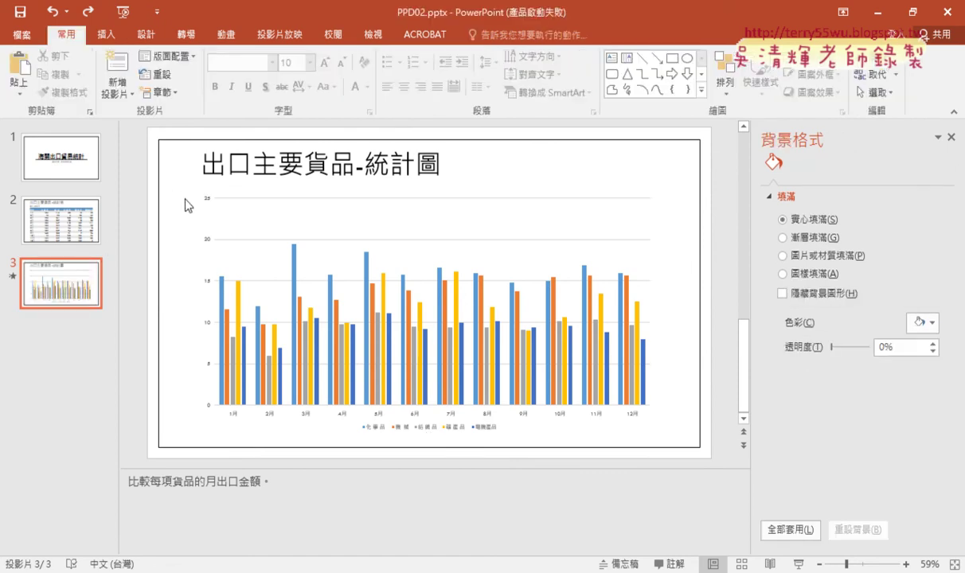
{"action": "left_click", "coordinate": [335, 201]}
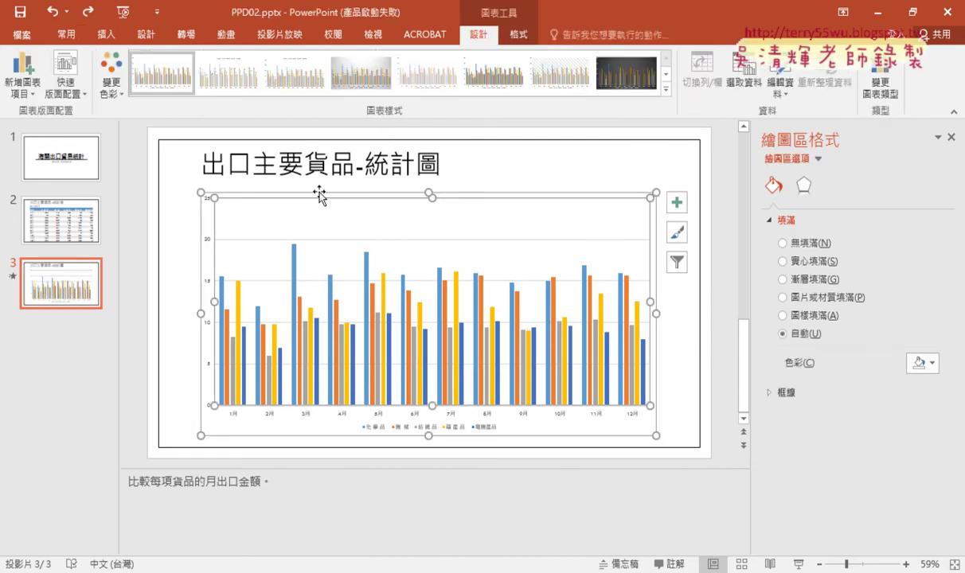
{"action": "left_click", "coordinate": [201, 261]}
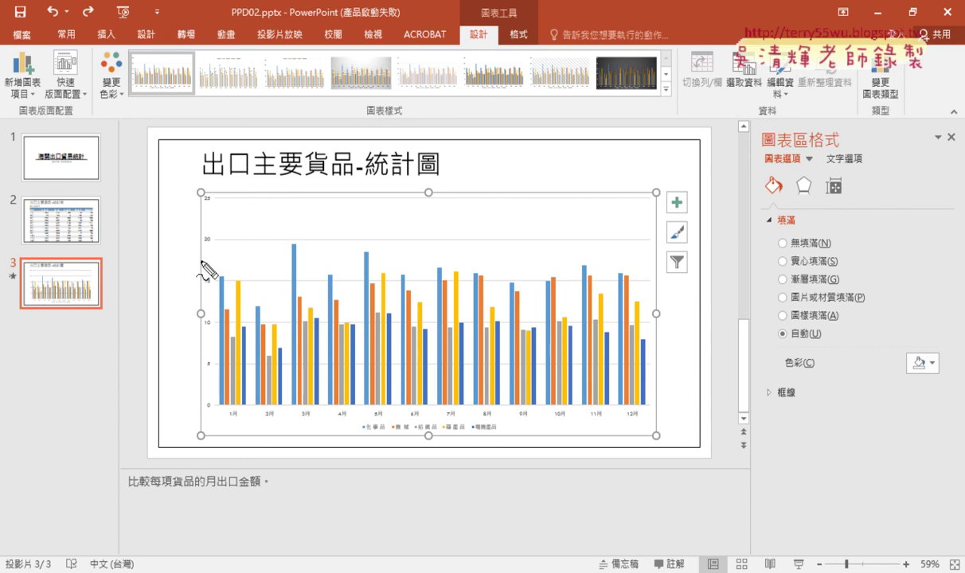
{"action": "mouse_move", "coordinate": [635, 319]}
{"action": "left_mouse_down"}
{"action": "mouse_move", "coordinate": [869, 112]}
{"action": "mouse_move", "coordinate": [894, 113]}
{"action": "left_mouse_up"}
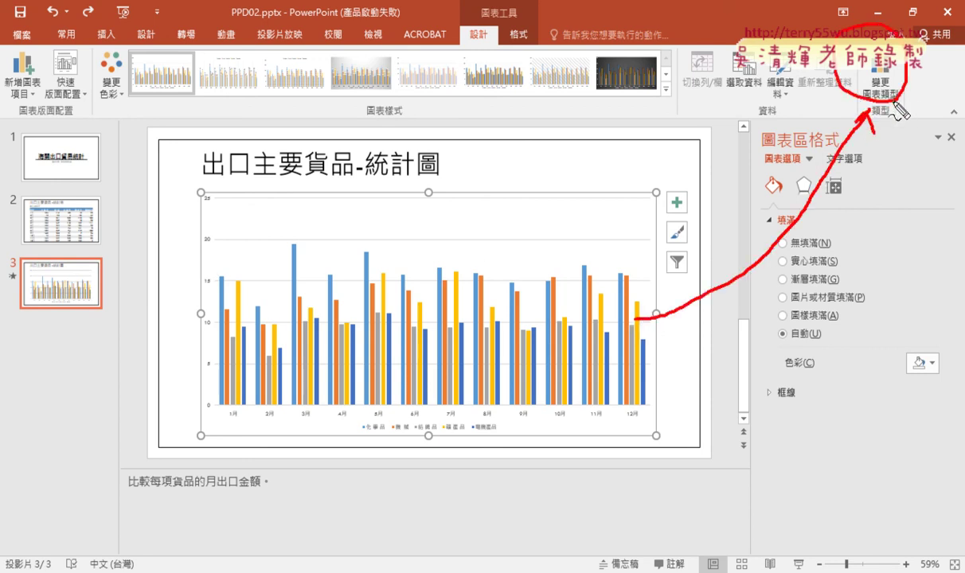
{"action": "left_click_drag", "start_coordinate": [454, 18], "coordinate": [509, 24]}
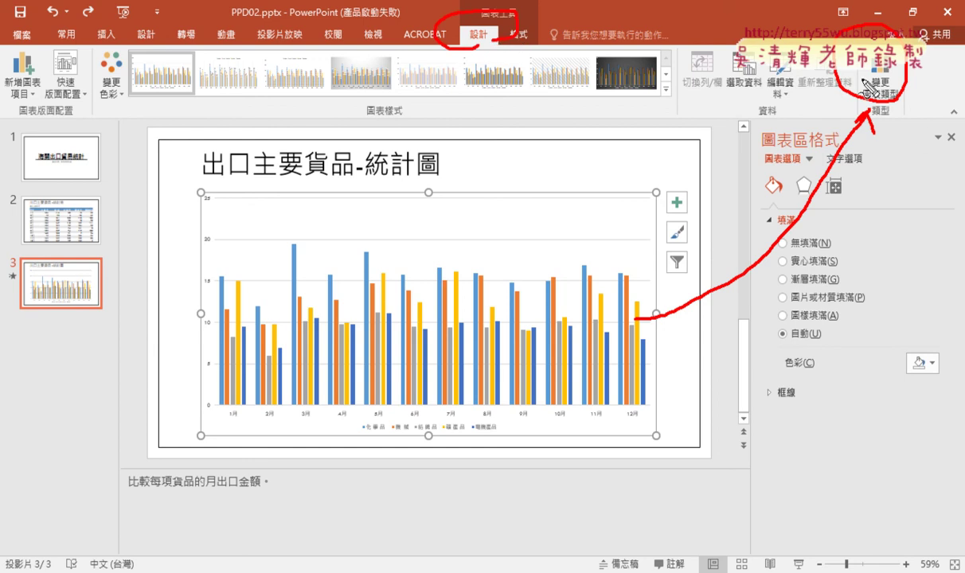
{"action": "key", "text": "Escape"}
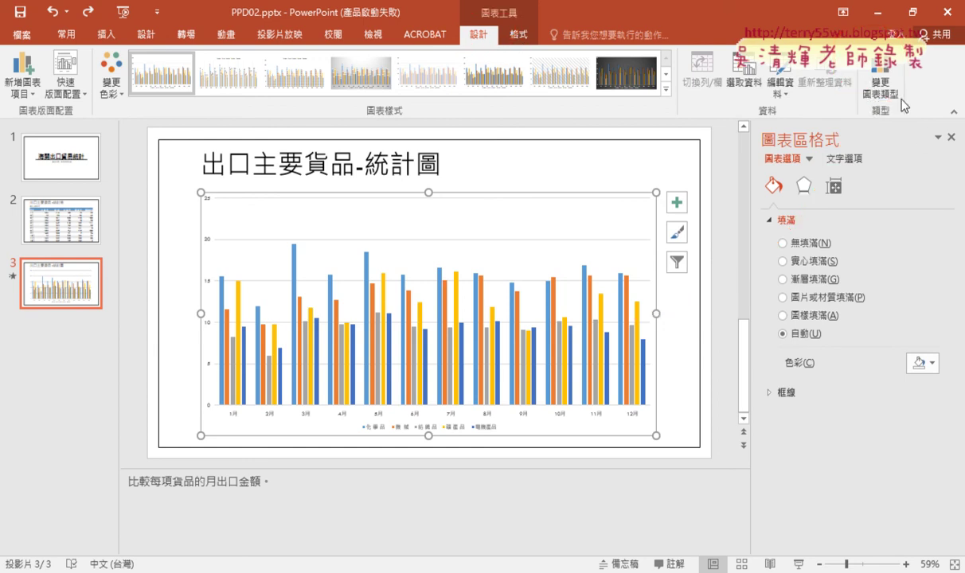
{"action": "left_click", "coordinate": [880, 83]}
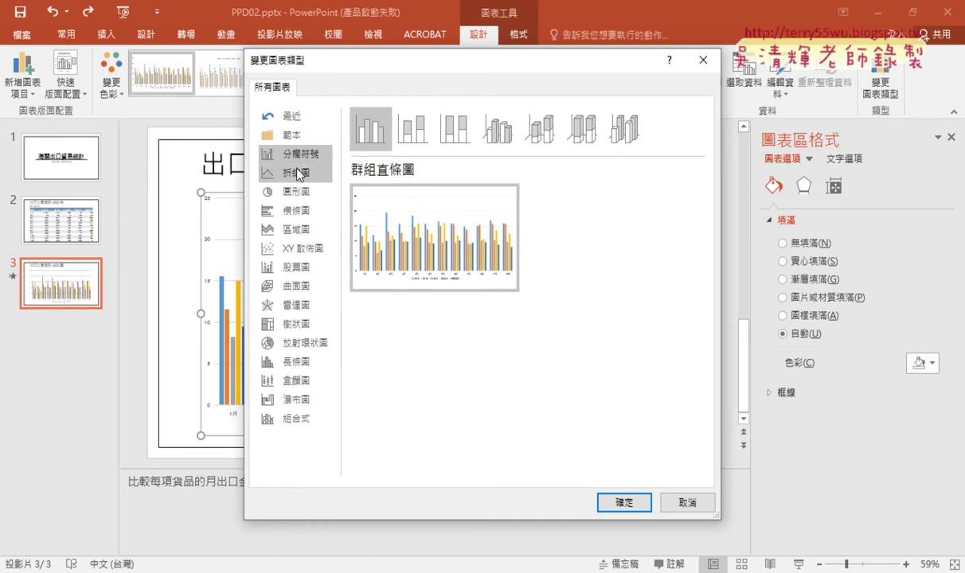
Preview the Line subtypes and pick the plain Line (折線圖) chart.
{"action": "left_click", "coordinate": [295, 174]}
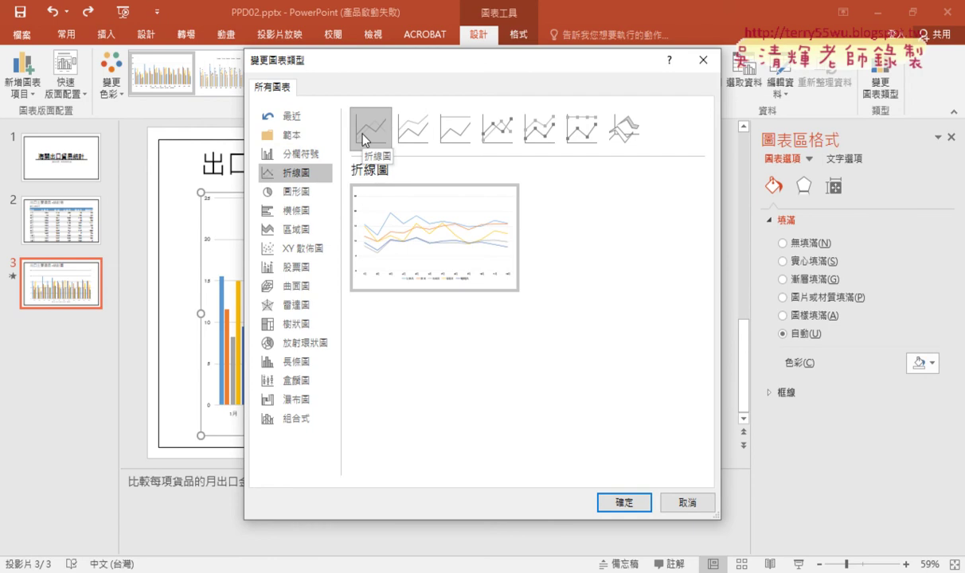
{"action": "left_click", "coordinate": [422, 141]}
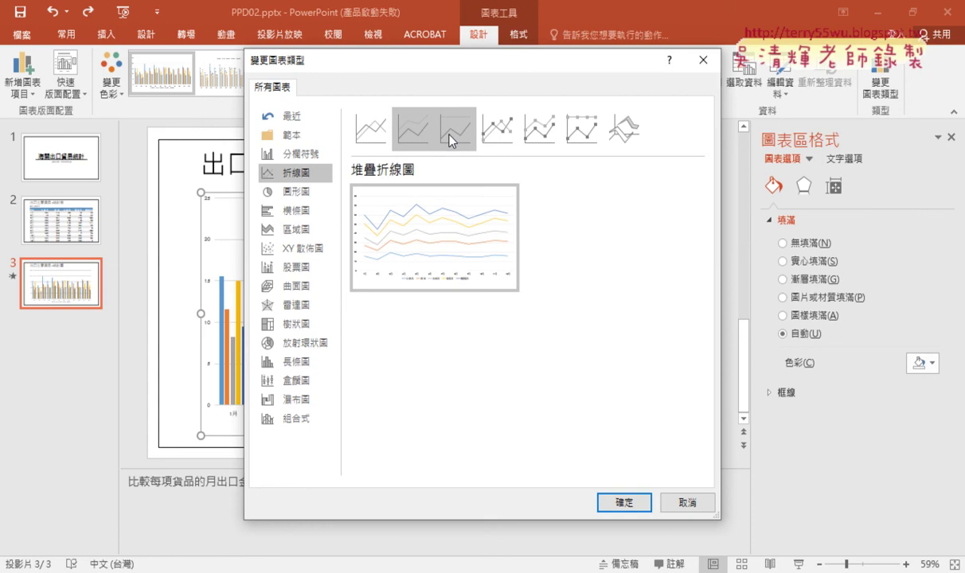
{"action": "left_click", "coordinate": [453, 141]}
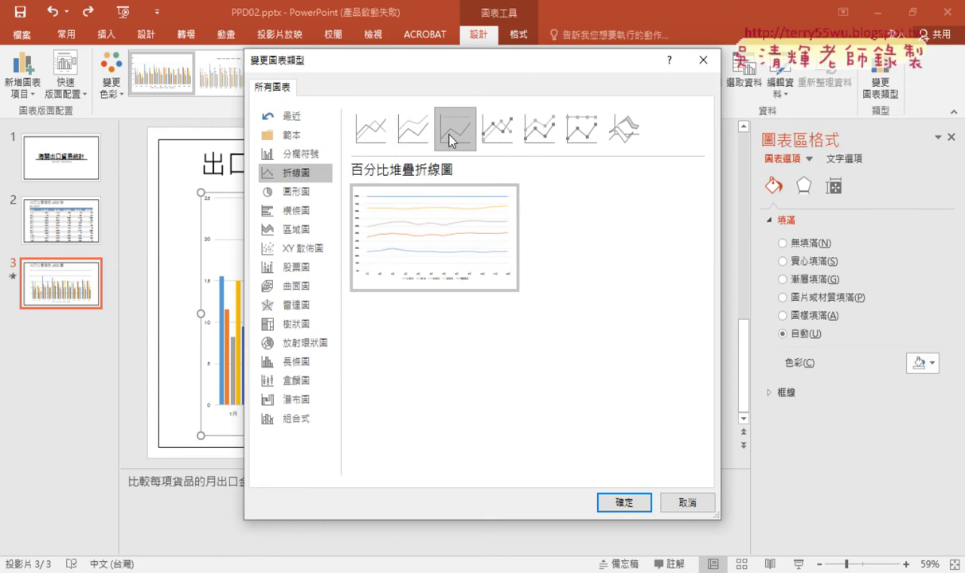
{"action": "left_click", "coordinate": [500, 143]}
{"action": "mouse_move", "coordinate": [374, 205]}
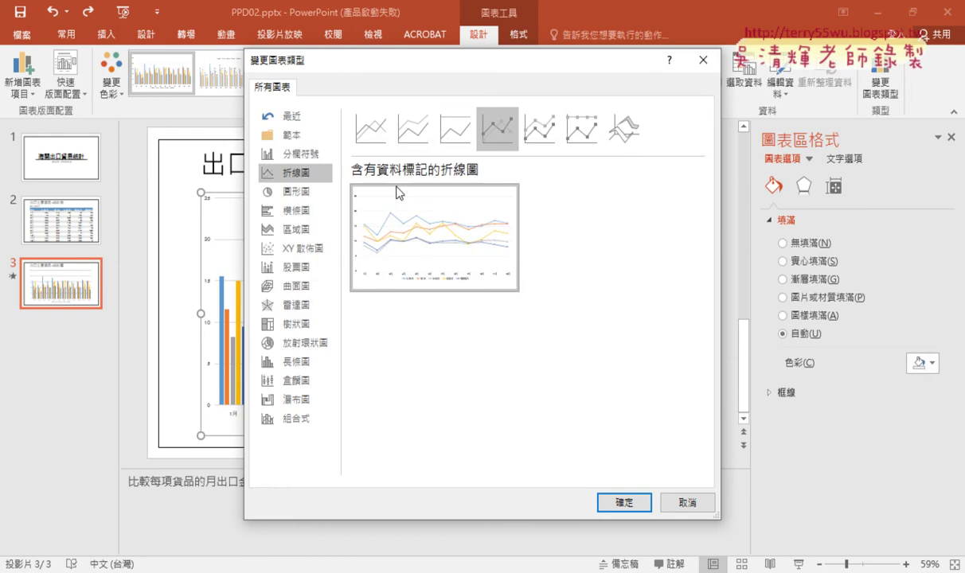
{"action": "left_click", "coordinate": [540, 130]}
{"action": "left_click", "coordinate": [635, 137]}
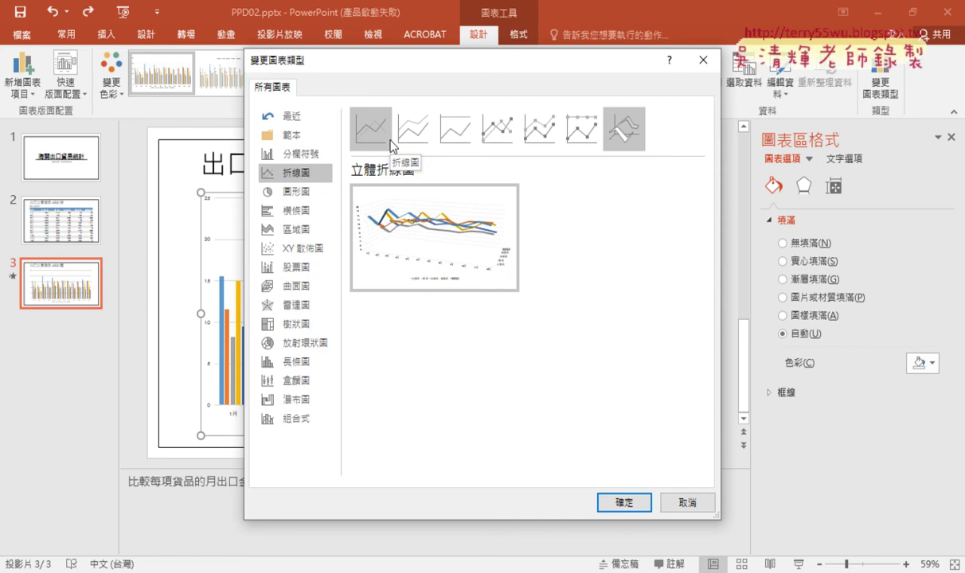
{"action": "left_click", "coordinate": [378, 140]}
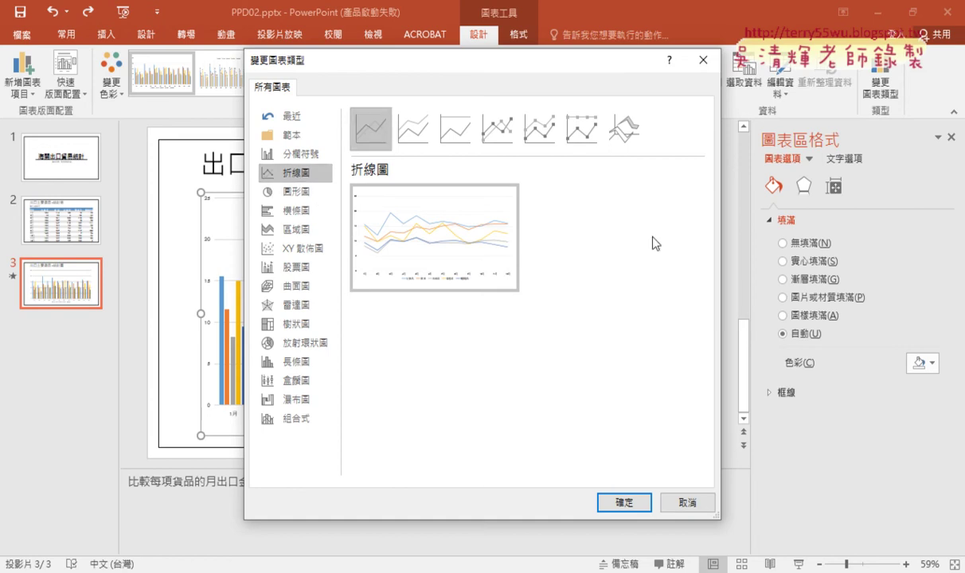
Apply the plain line chart, check the task in the PDF, then return to PowerPoint.
{"action": "left_click", "coordinate": [629, 502]}
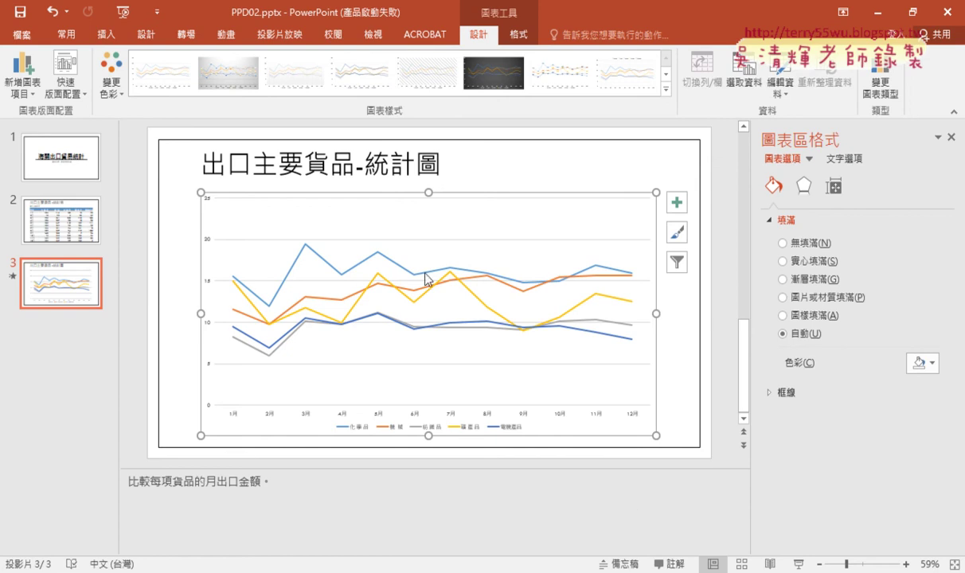
{"action": "mouse_move", "coordinate": [425, 278]}
{"action": "key", "text": "alt+Tab"}
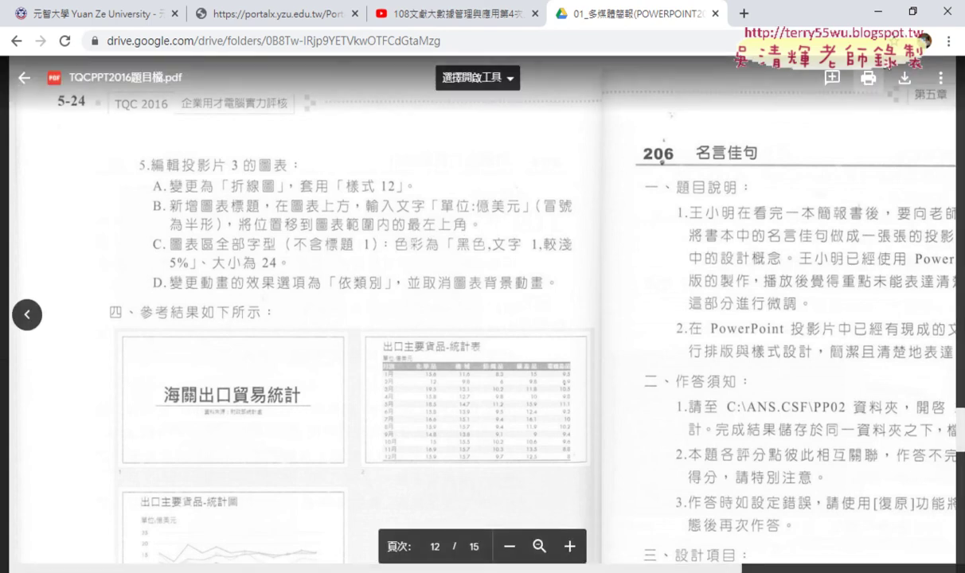
{"action": "left_click", "coordinate": [878, 12]}
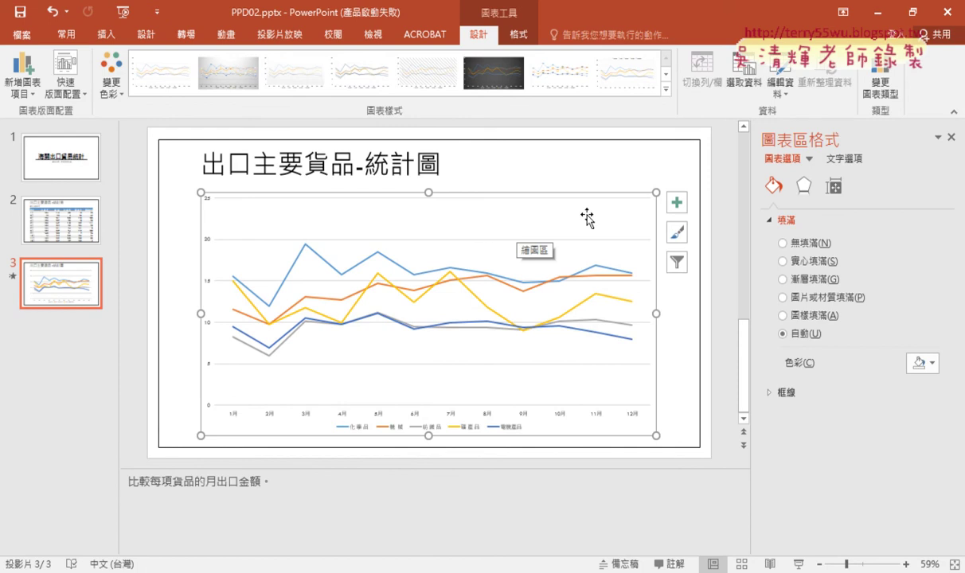
Mark the chart edge and its elements button with red ink, then clear the ink.
{"action": "mouse_move", "coordinate": [387, 448]}
{"action": "left_mouse_down"}
{"action": "mouse_move", "coordinate": [181, 412]}
{"action": "mouse_move", "coordinate": [402, 455]}
{"action": "left_mouse_up"}
{"action": "mouse_move", "coordinate": [693, 214]}
{"action": "left_mouse_down"}
{"action": "mouse_move", "coordinate": [666, 218]}
{"action": "mouse_move", "coordinate": [691, 219]}
{"action": "left_mouse_up"}
{"action": "mouse_move", "coordinate": [573, 243]}
{"action": "left_mouse_down"}
{"action": "mouse_move", "coordinate": [670, 206]}
{"action": "mouse_move", "coordinate": [650, 216]}
{"action": "left_mouse_up"}
{"action": "key", "text": "Escape"}
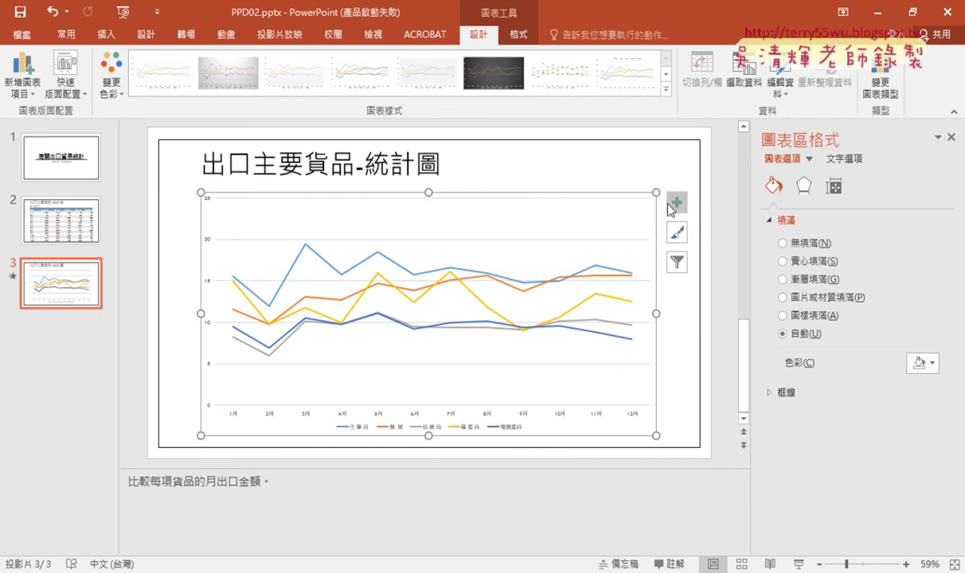
Toggle Axes and Legend off and on, leaving the legend on the chart's right.
{"action": "left_click", "coordinate": [676, 205]}
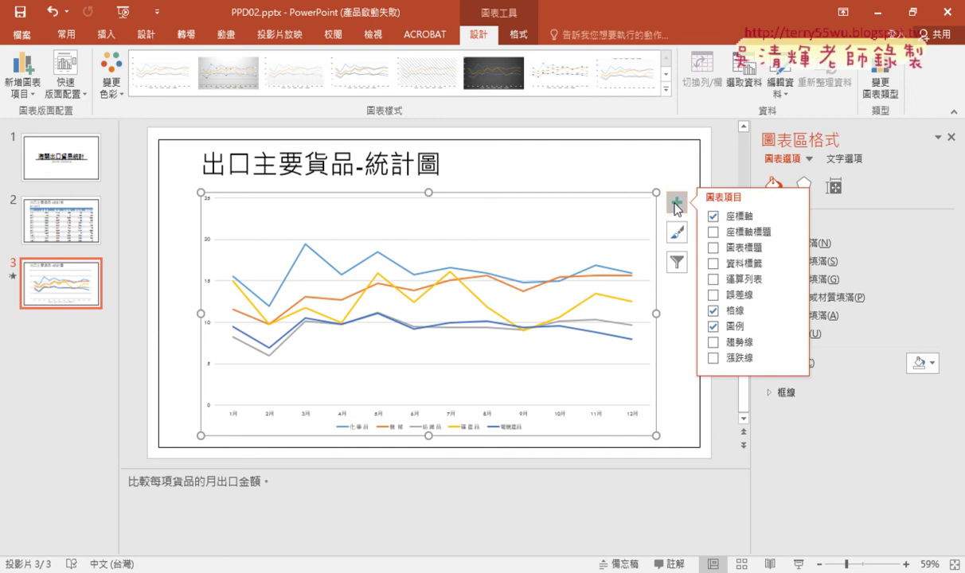
{"action": "left_click", "coordinate": [714, 218]}
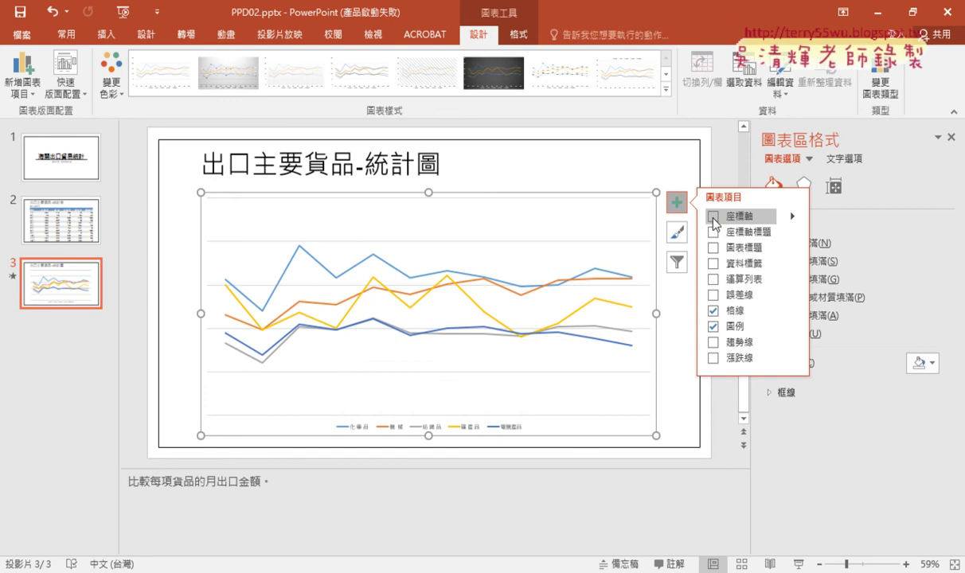
{"action": "left_click", "coordinate": [714, 217]}
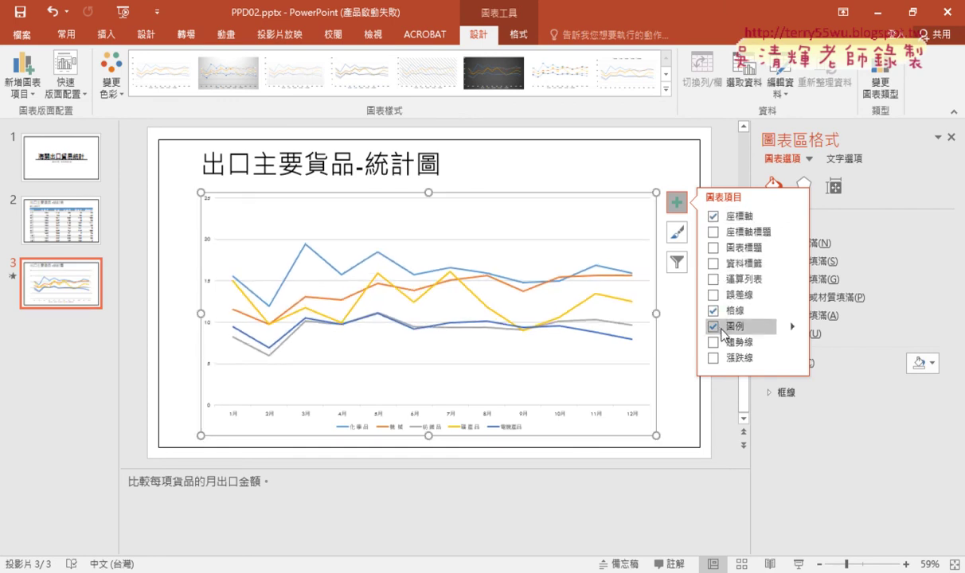
{"action": "left_click", "coordinate": [714, 326]}
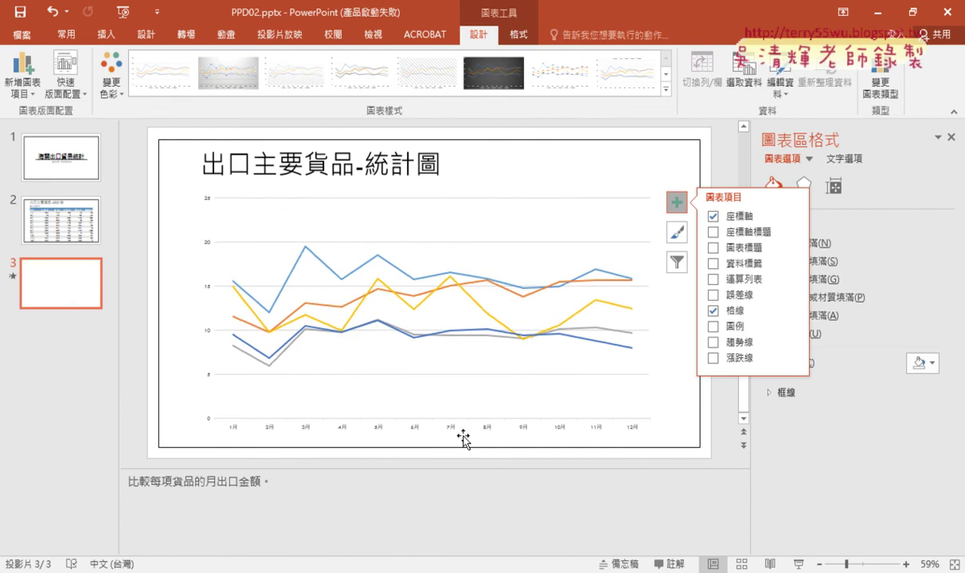
{"action": "left_click", "coordinate": [713, 326]}
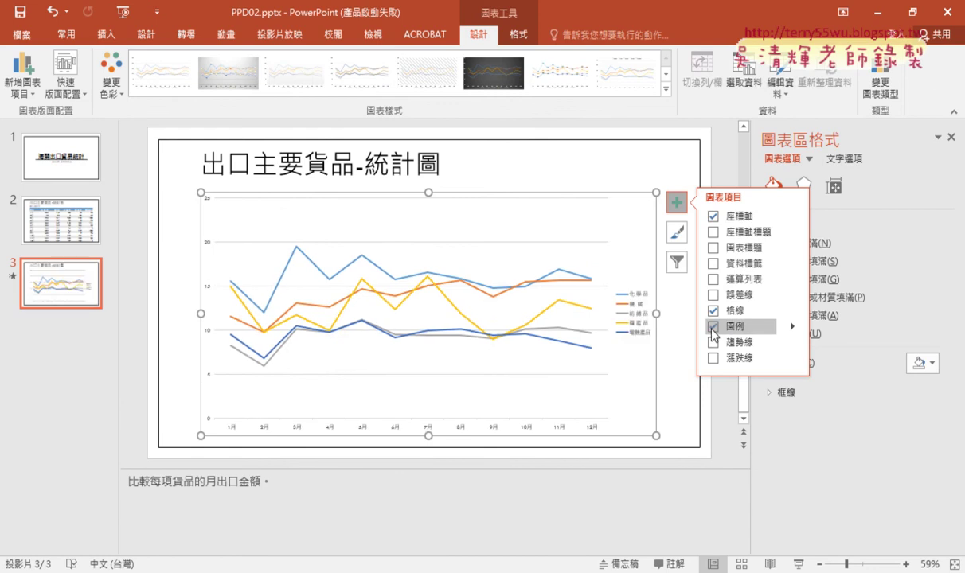
Add a chart title and select its placeholder text.
{"action": "left_click", "coordinate": [717, 248]}
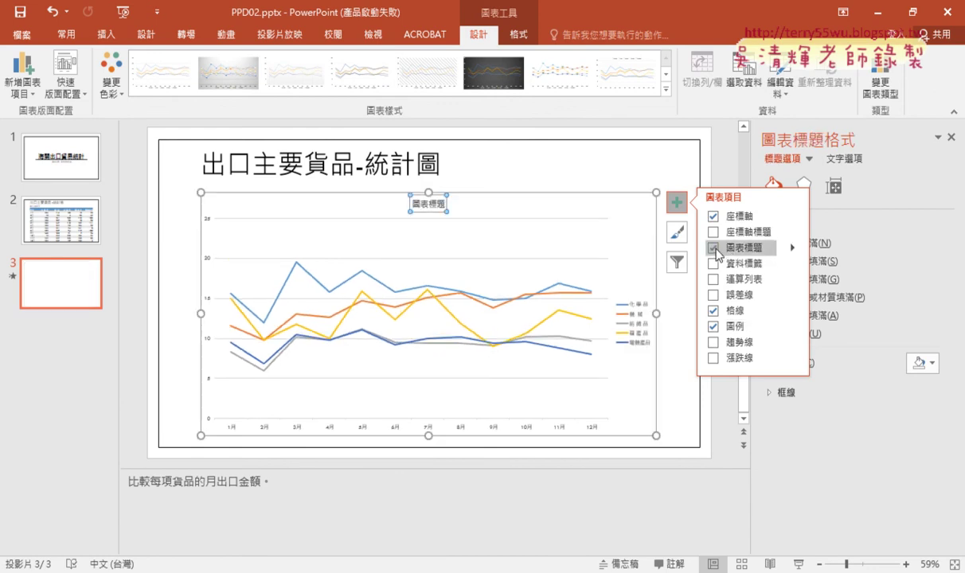
{"action": "double_click", "coordinate": [427, 204]}
{"action": "left_click_drag", "start_coordinate": [410, 204], "coordinate": [447, 204]}
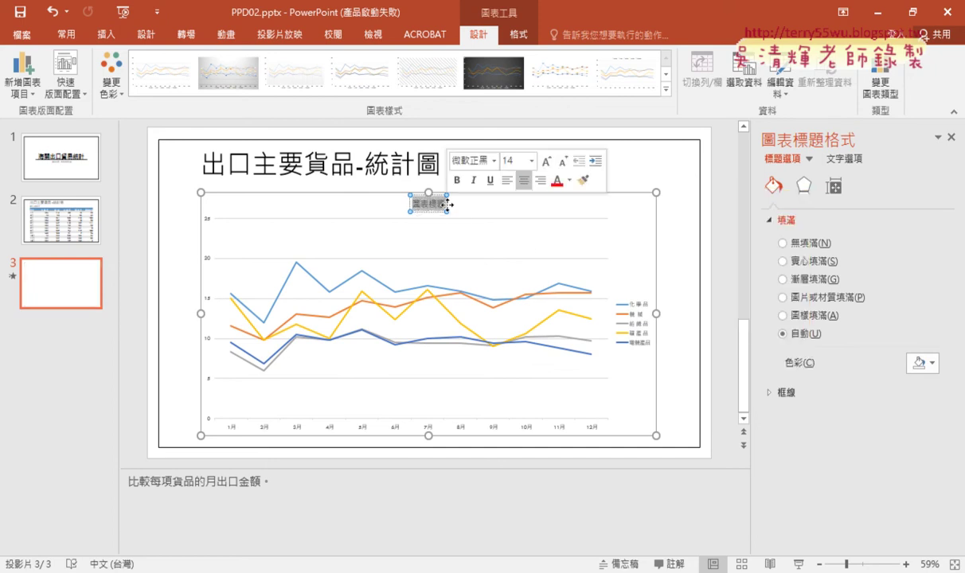
Copy slide 2's 單位:億美元 label and paste it into the slide 3 chart title.
{"action": "left_click", "coordinate": [67, 235]}
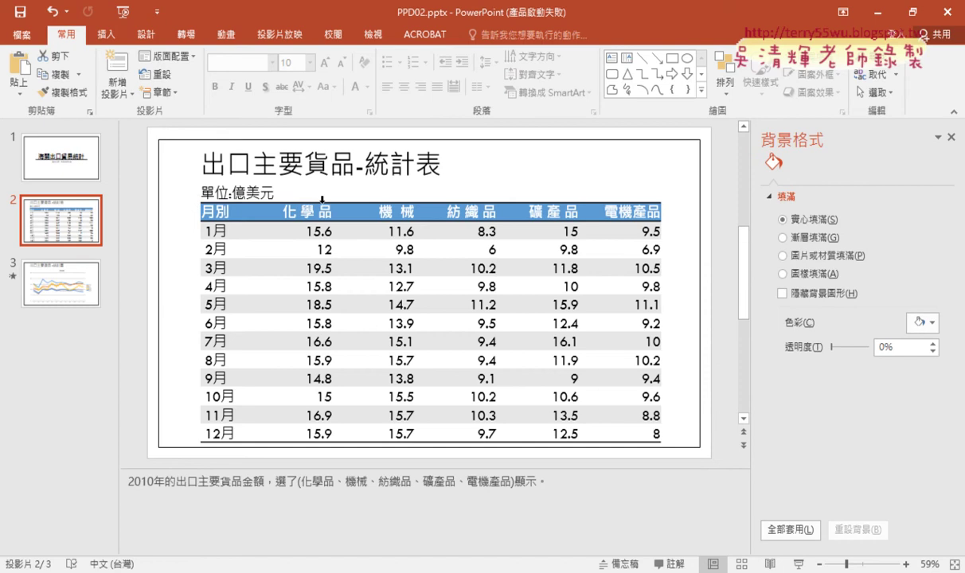
{"action": "left_click_drag", "start_coordinate": [200, 193], "coordinate": [275, 201]}
{"action": "key", "text": "ctrl+c"}
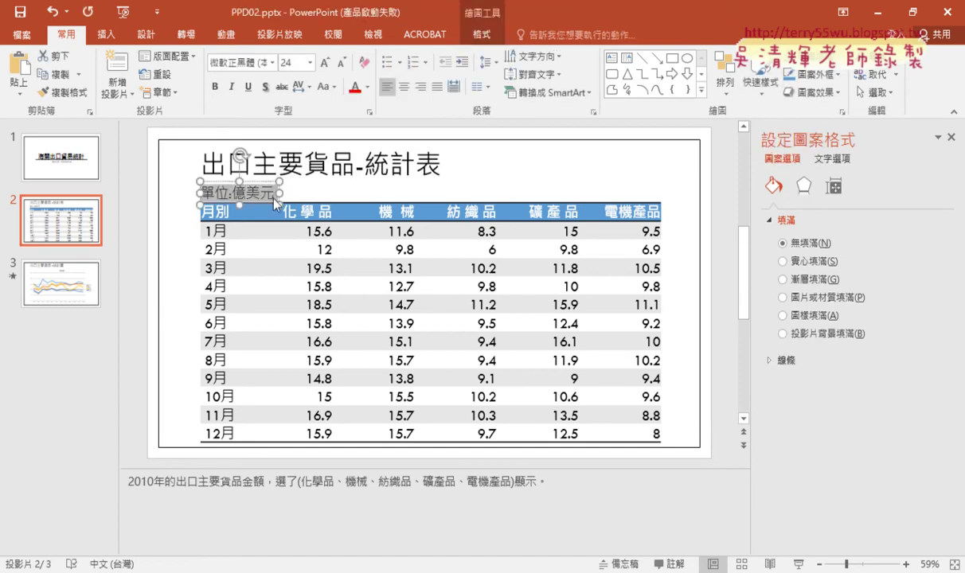
{"action": "left_click", "coordinate": [68, 283]}
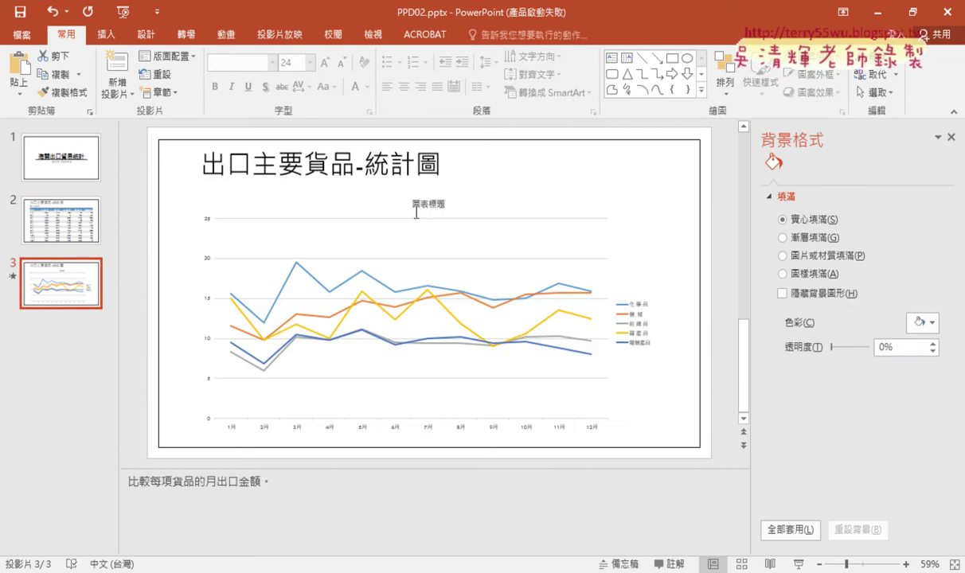
{"action": "left_click", "coordinate": [428, 204]}
{"action": "left_click_drag", "start_coordinate": [429, 204], "coordinate": [446, 204]}
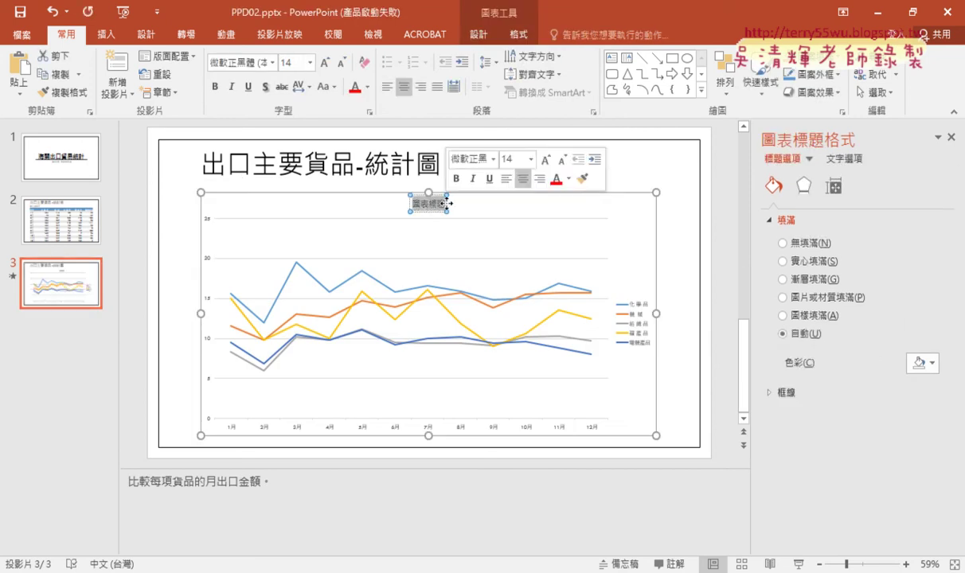
{"action": "key", "text": "ctrl+v"}
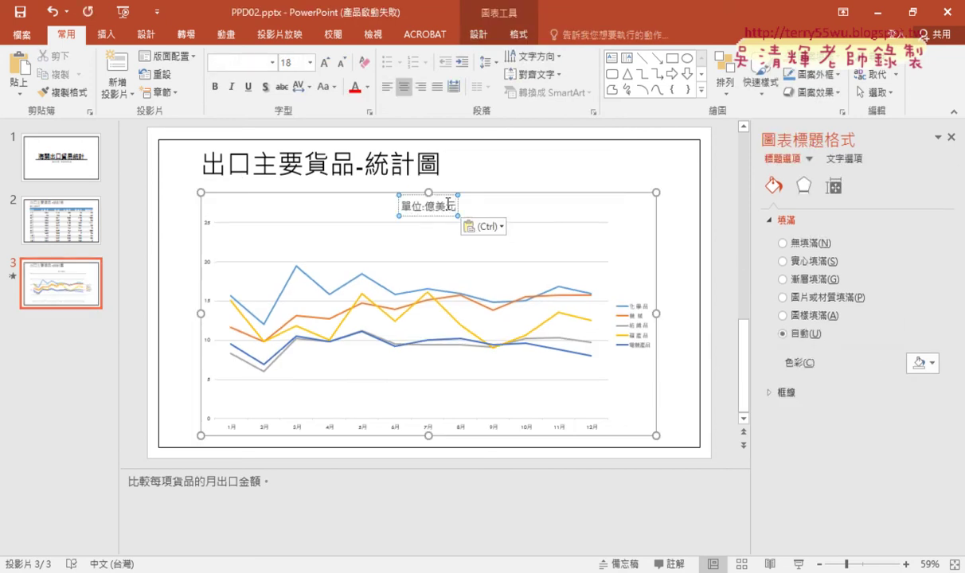
{"action": "left_click", "coordinate": [441, 215]}
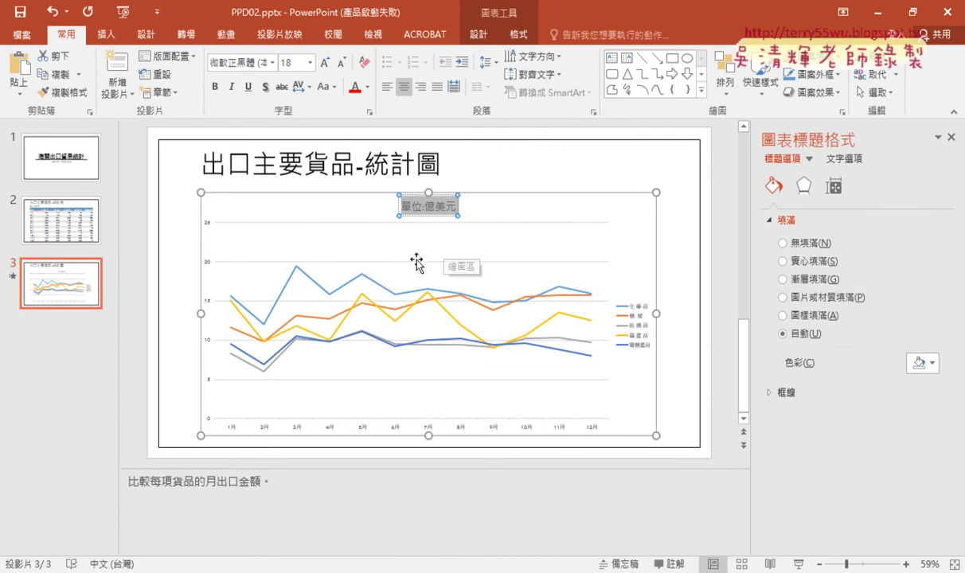
{"action": "left_click", "coordinate": [374, 229]}
{"action": "left_click", "coordinate": [263, 193]}
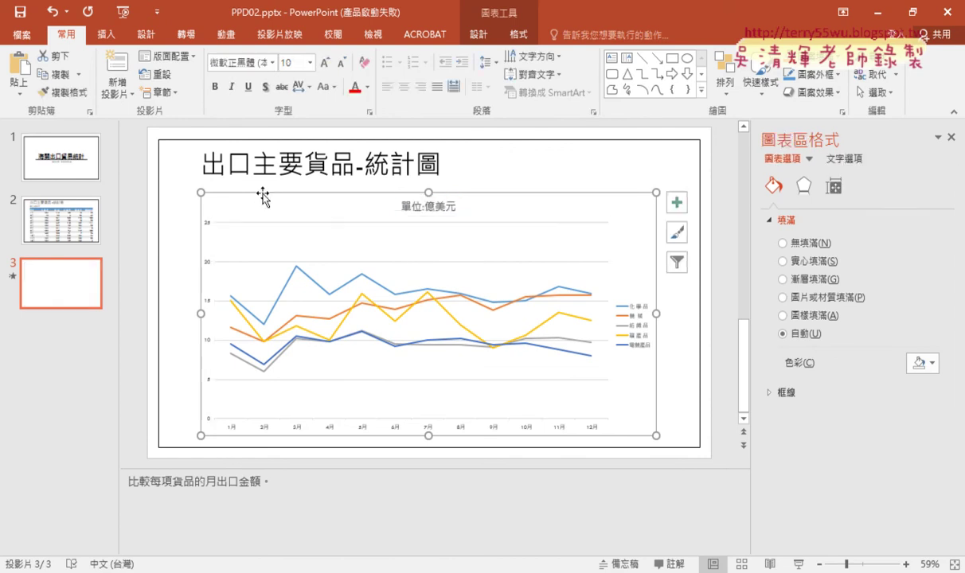
Apply chart style 樣式 12 from the Design tab's Chart Styles gallery.
{"action": "left_click", "coordinate": [478, 34]}
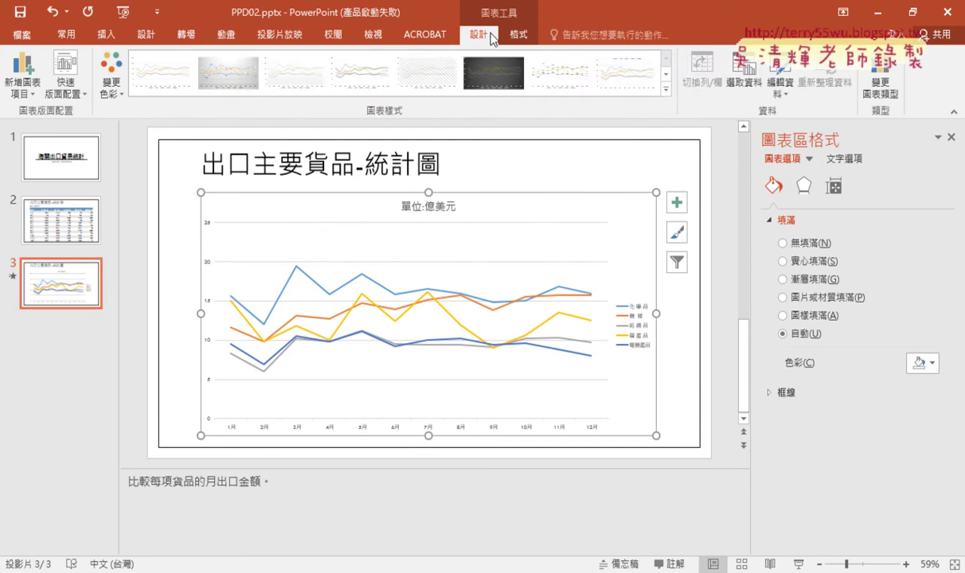
{"action": "left_click", "coordinate": [880, 84]}
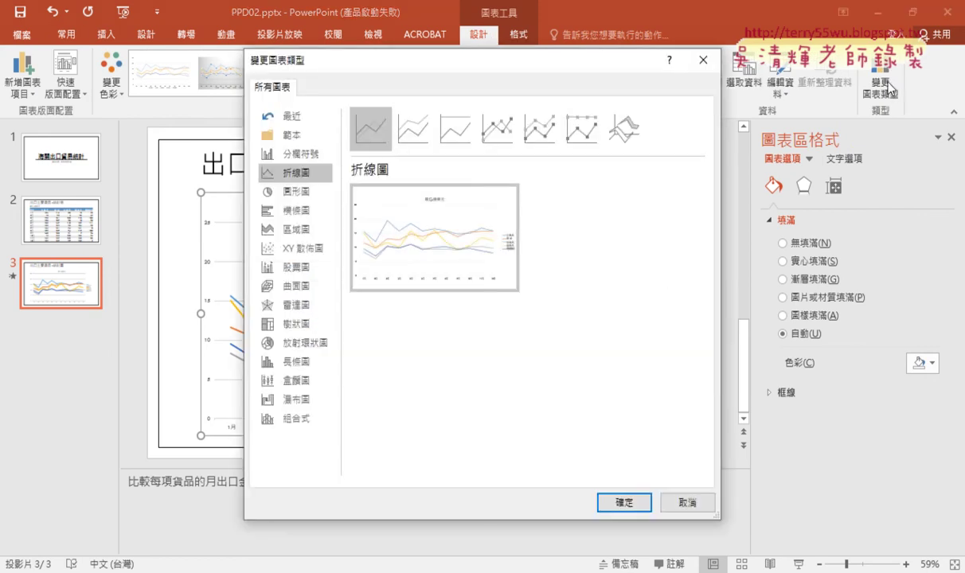
{"action": "left_click", "coordinate": [703, 59]}
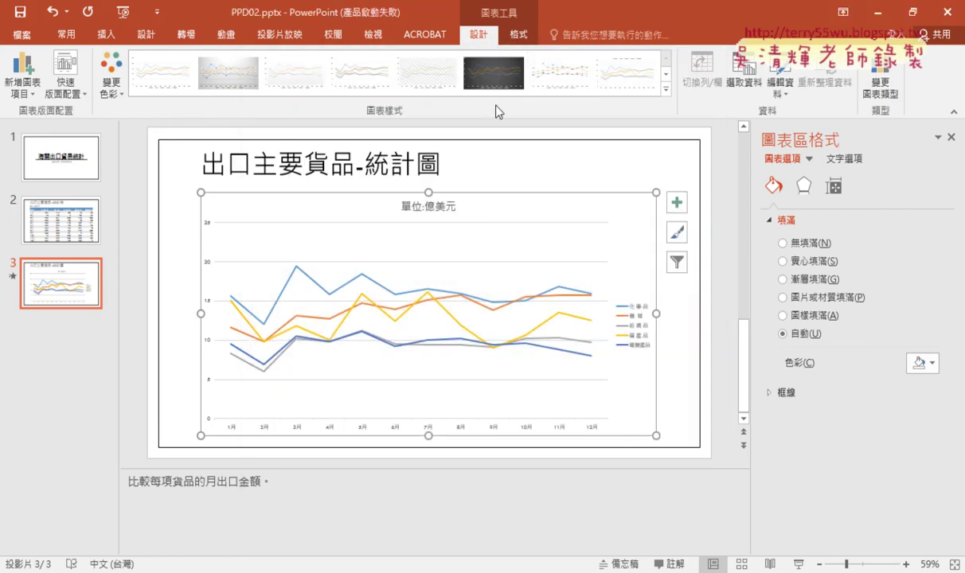
{"action": "left_click", "coordinate": [665, 89]}
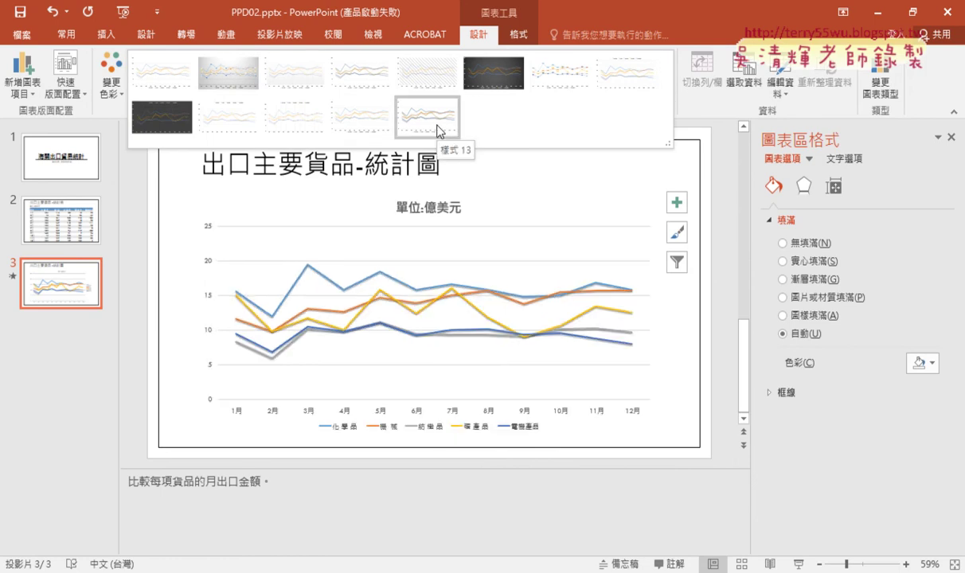
{"action": "left_click", "coordinate": [373, 131]}
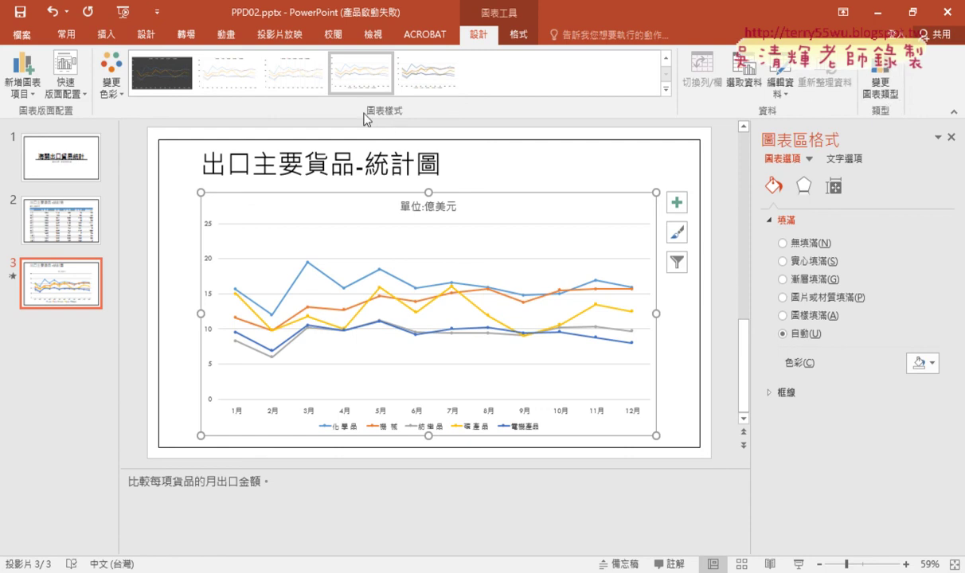
{"action": "left_click", "coordinate": [676, 203]}
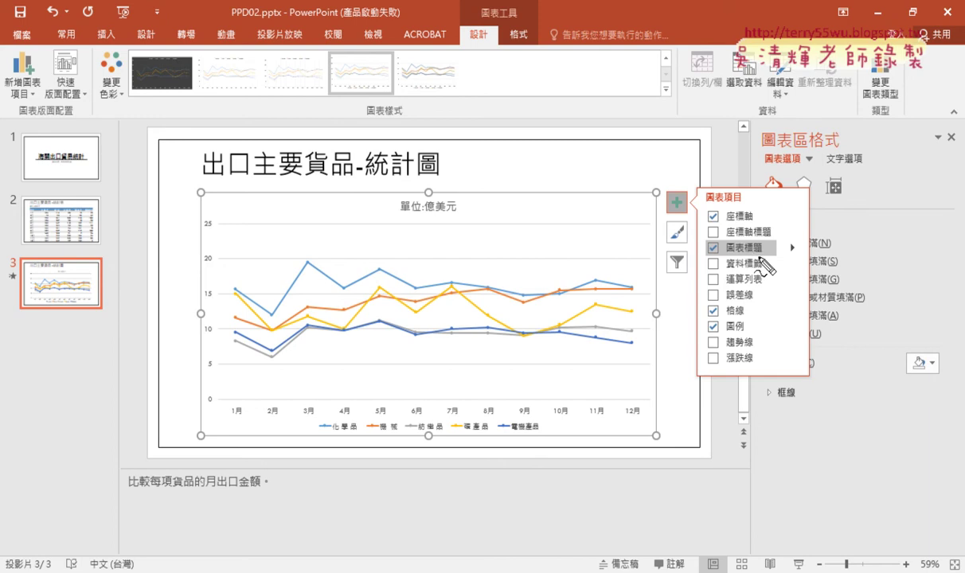
Highlight the Chart Title and Legend settings with red ink, then clear it.
{"action": "mouse_move", "coordinate": [732, 239]}
{"action": "left_mouse_down"}
{"action": "mouse_move", "coordinate": [766, 243]}
{"action": "mouse_move", "coordinate": [398, 206]}
{"action": "mouse_move", "coordinate": [435, 232]}
{"action": "left_mouse_up"}
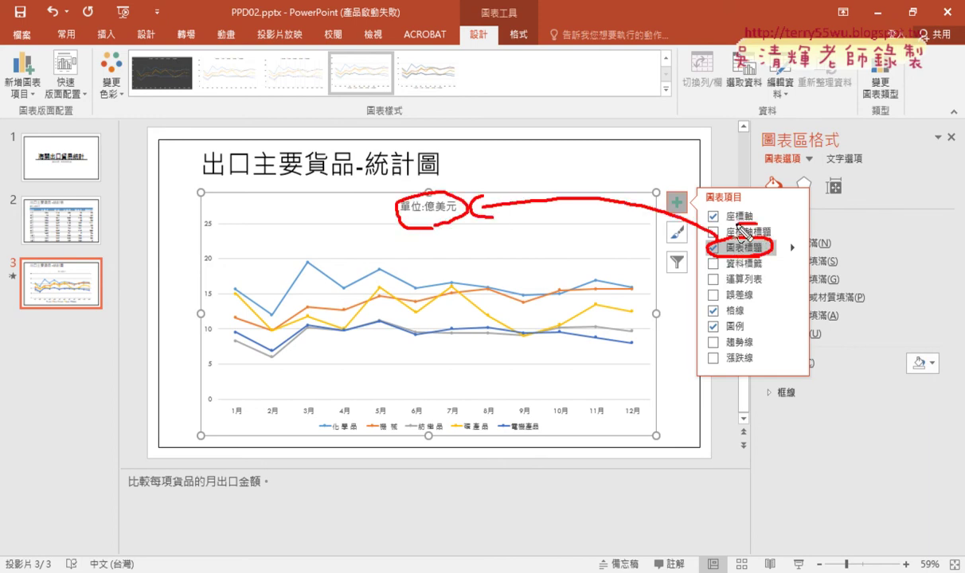
{"action": "mouse_move", "coordinate": [731, 325]}
{"action": "left_mouse_down"}
{"action": "mouse_move", "coordinate": [550, 419]}
{"action": "mouse_move", "coordinate": [388, 440]}
{"action": "mouse_move", "coordinate": [519, 432]}
{"action": "left_mouse_up"}
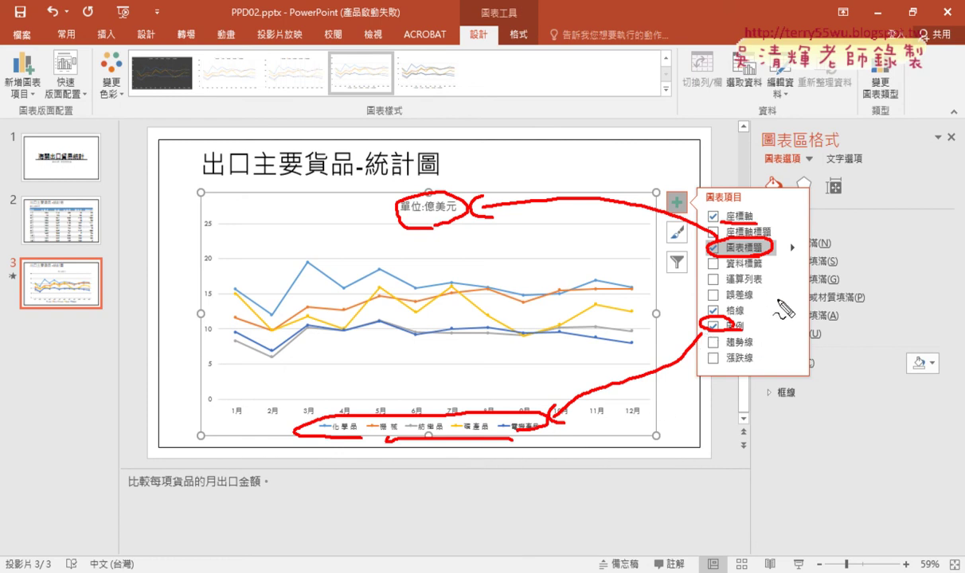
{"action": "key", "text": "Escape"}
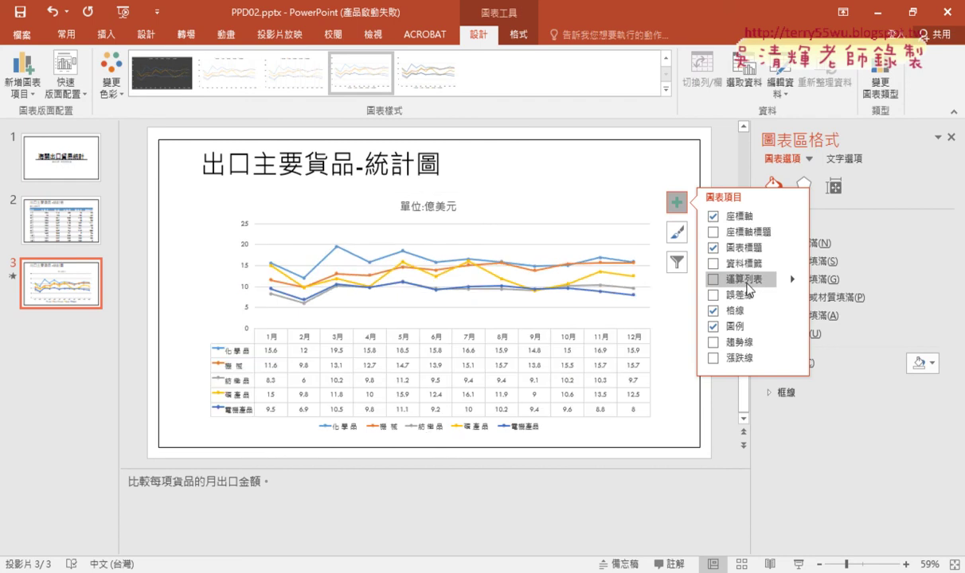
Try a data table under the chart, remove it, and select the 單位:億美元 title.
{"action": "left_click", "coordinate": [713, 279]}
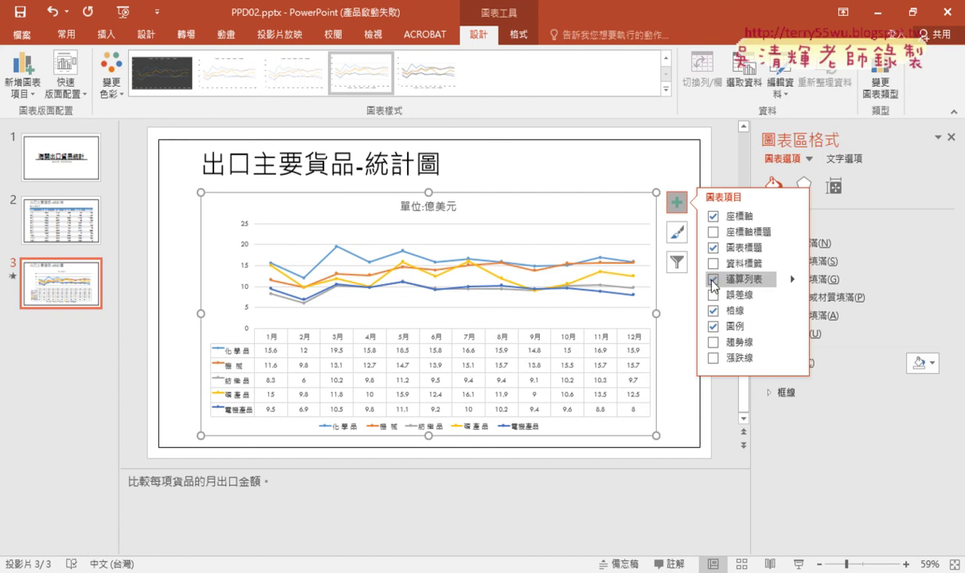
{"action": "left_click", "coordinate": [713, 281]}
{"action": "left_click", "coordinate": [713, 281]}
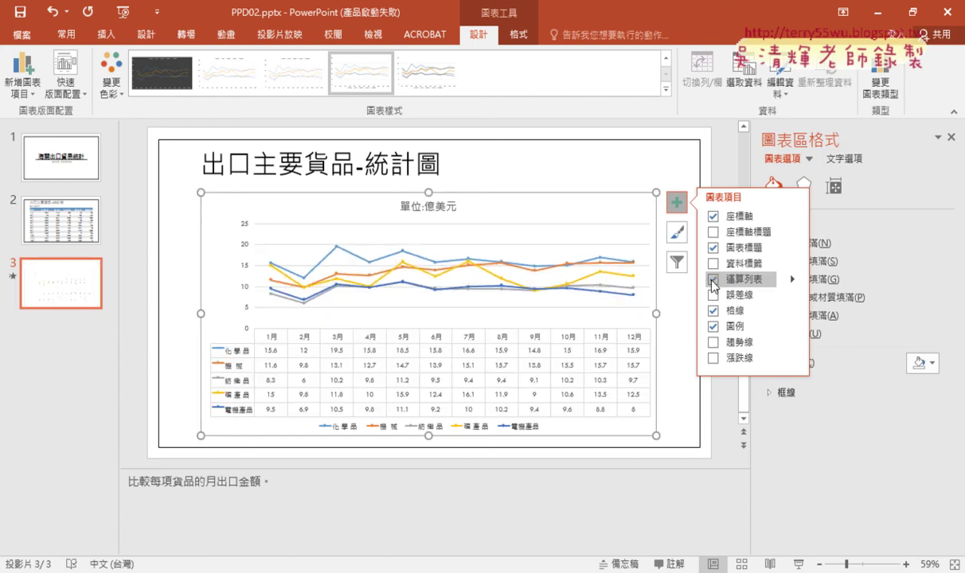
{"action": "left_click", "coordinate": [712, 281]}
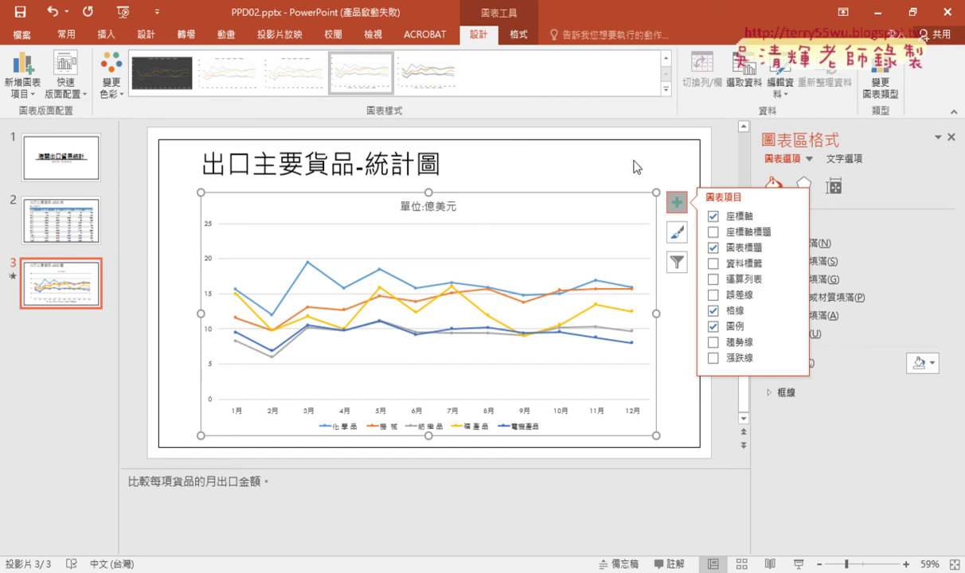
{"action": "left_click", "coordinate": [430, 207]}
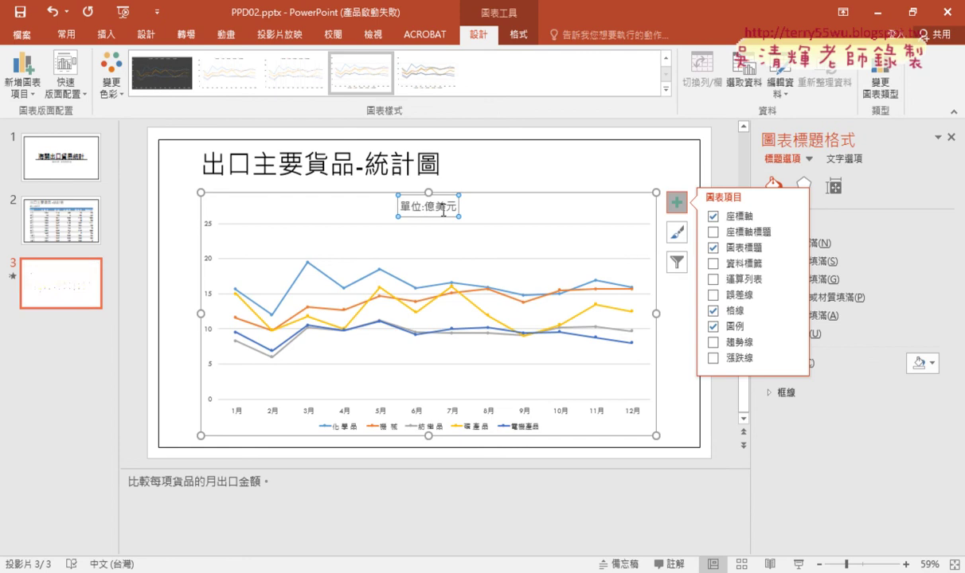
Drag the 單位:億美元 title to the chart area's top-left corner, then verify against the PDF.
{"action": "mouse_move", "coordinate": [451, 195]}
{"action": "left_mouse_down"}
{"action": "mouse_move", "coordinate": [243, 199]}
{"action": "mouse_move", "coordinate": [223, 153]}
{"action": "left_mouse_up"}
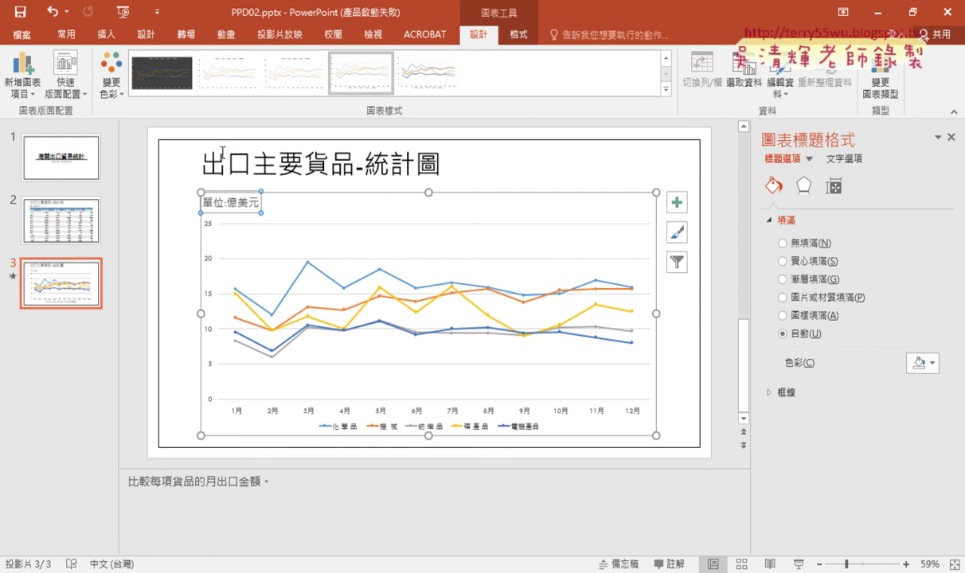
{"action": "key", "text": "alt+Tab"}
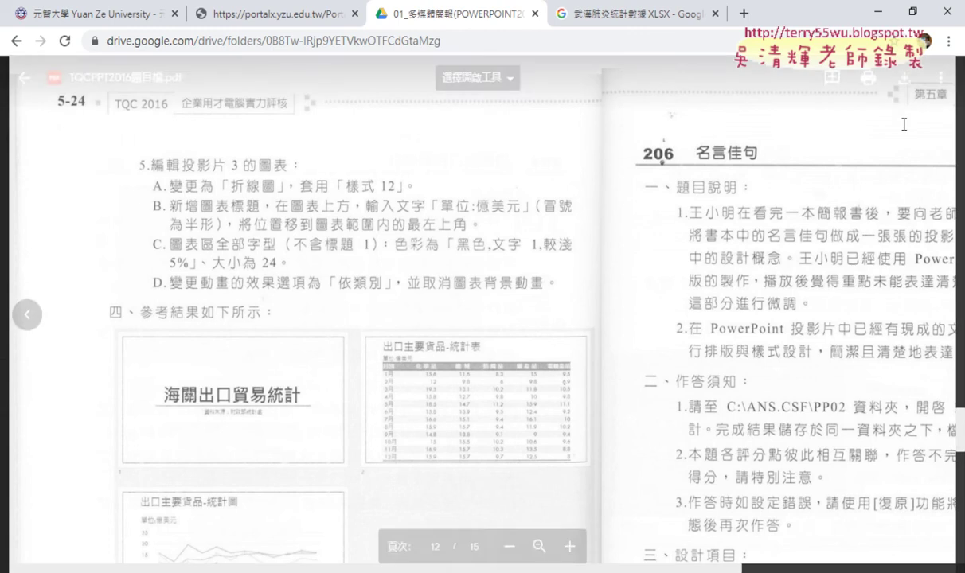
{"action": "left_click", "coordinate": [878, 12]}
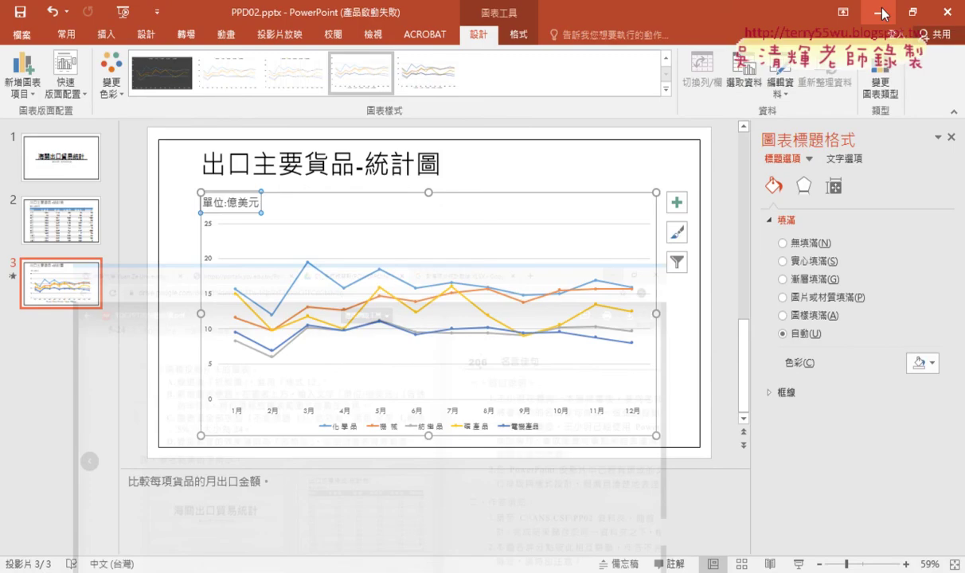
Select the slide 3 chart area and set all its text to font size 24.
{"action": "left_click", "coordinate": [307, 198]}
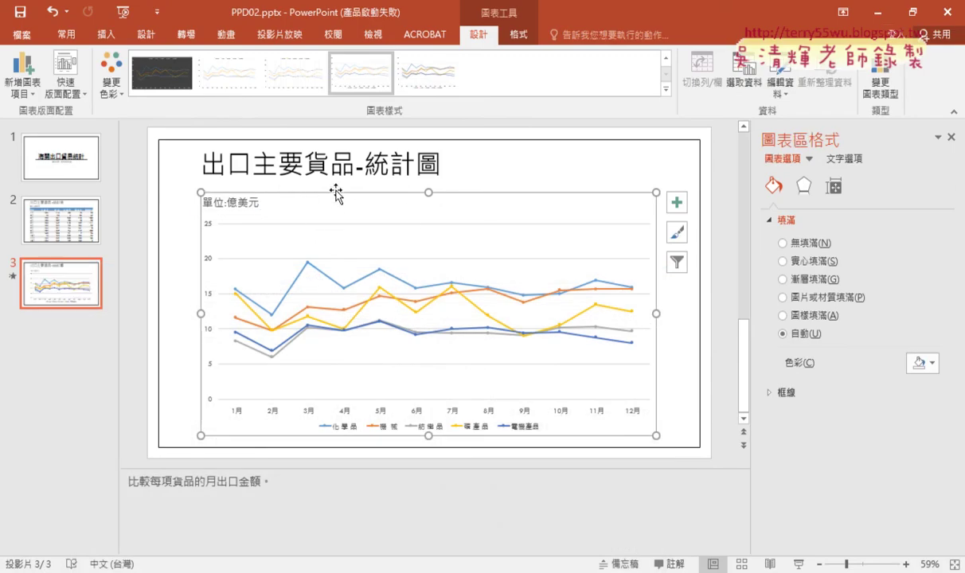
{"action": "left_click", "coordinate": [74, 43]}
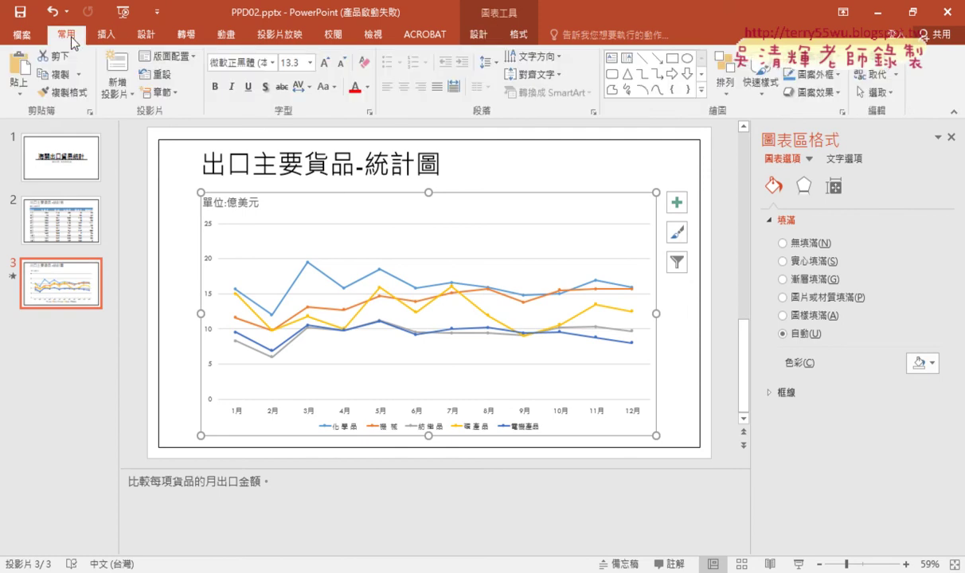
{"action": "left_click", "coordinate": [311, 64]}
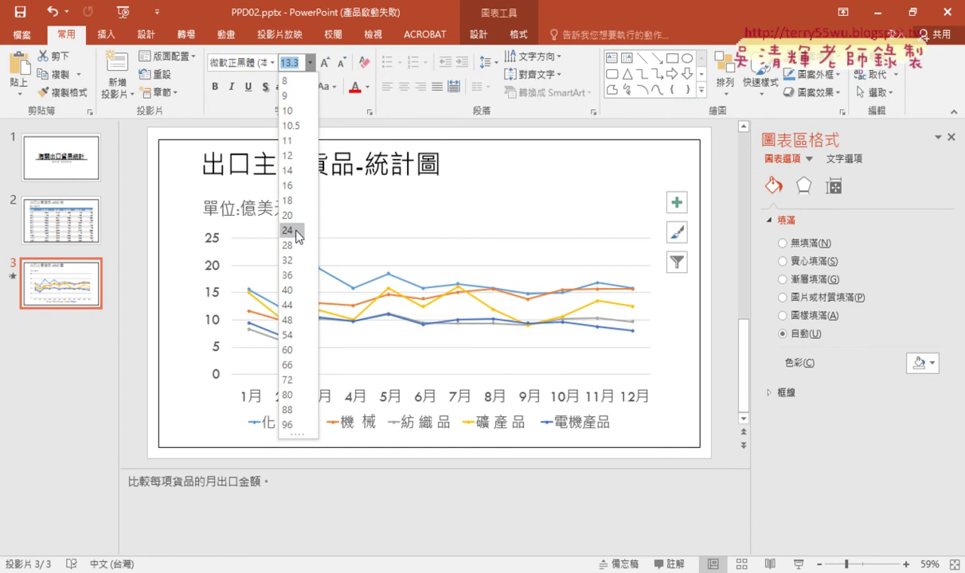
{"action": "mouse_move", "coordinate": [177, 188]}
{"action": "left_mouse_down"}
{"action": "mouse_move", "coordinate": [164, 368]}
{"action": "mouse_move", "coordinate": [677, 448]}
{"action": "left_mouse_up"}
{"action": "left_click_drag", "start_coordinate": [301, 228], "coordinate": [301, 232]}
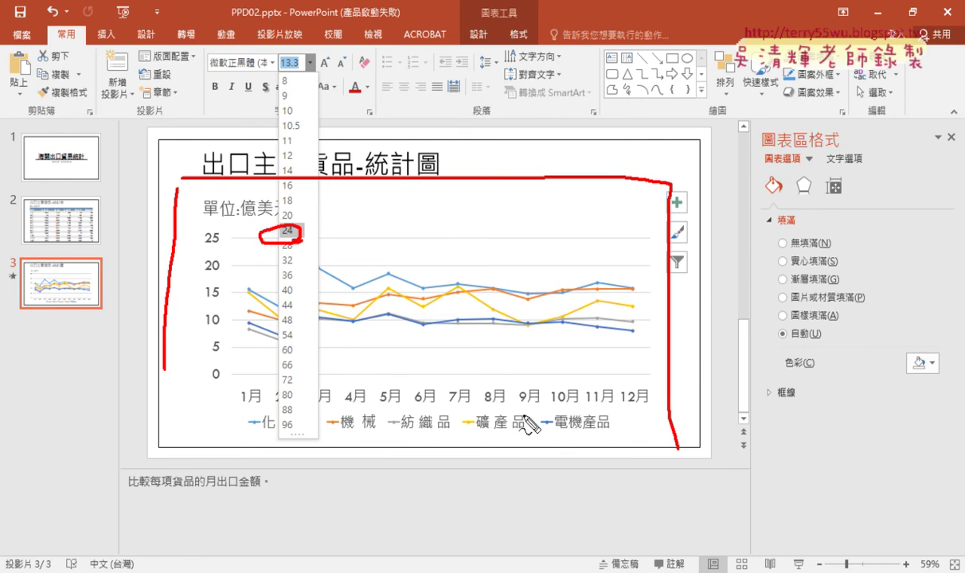
{"action": "key", "text": "Escape"}
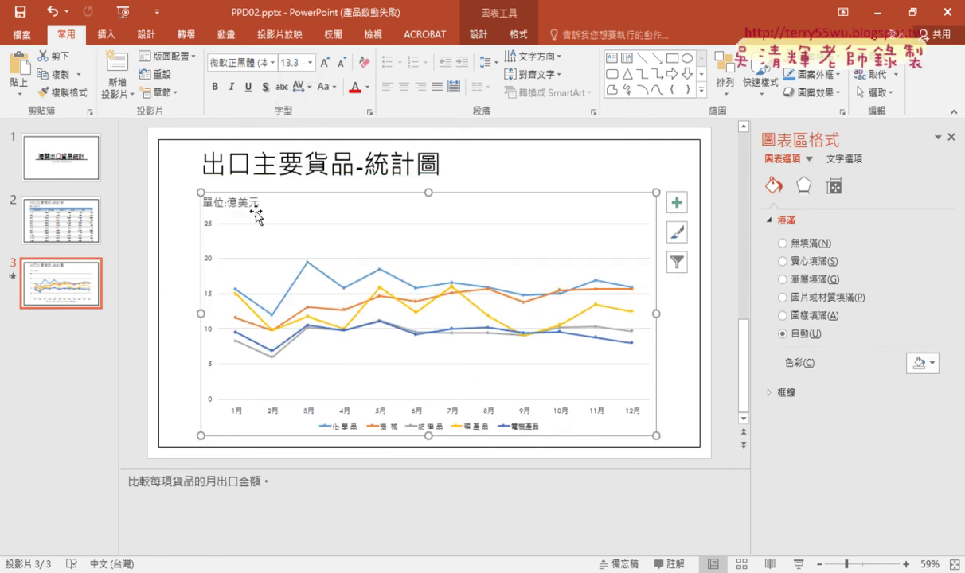
{"action": "left_click", "coordinate": [309, 62]}
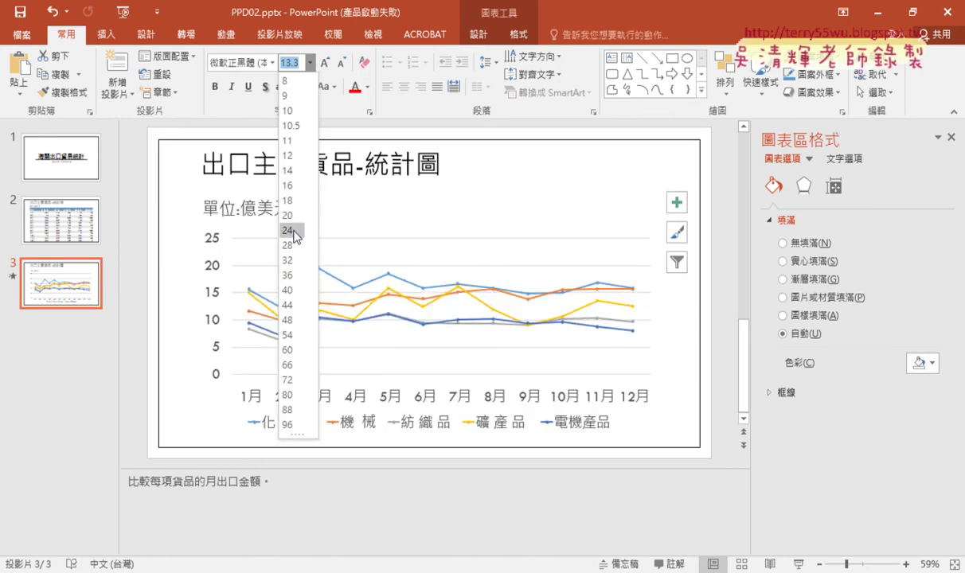
{"action": "left_click", "coordinate": [287, 230]}
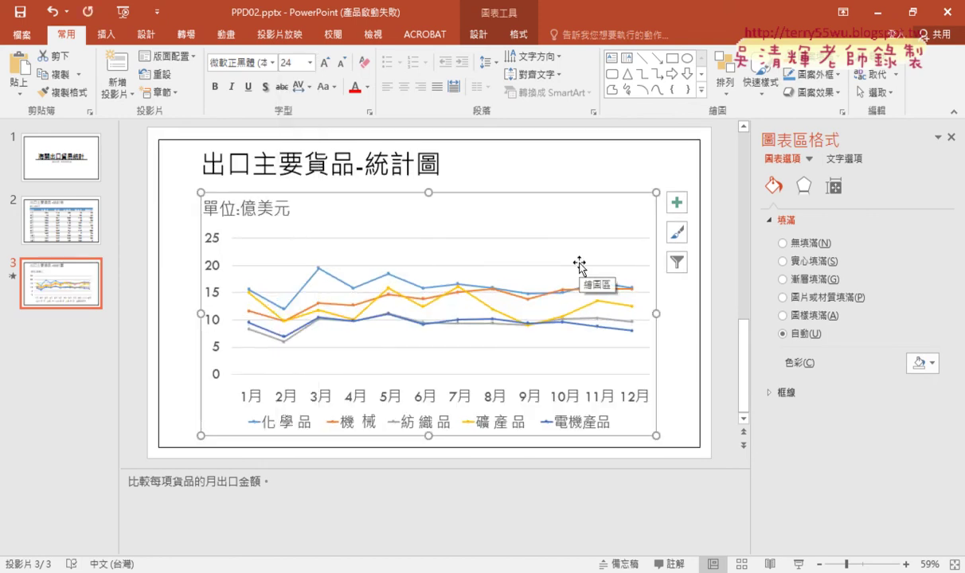
{"action": "key", "text": "alt+Tab"}
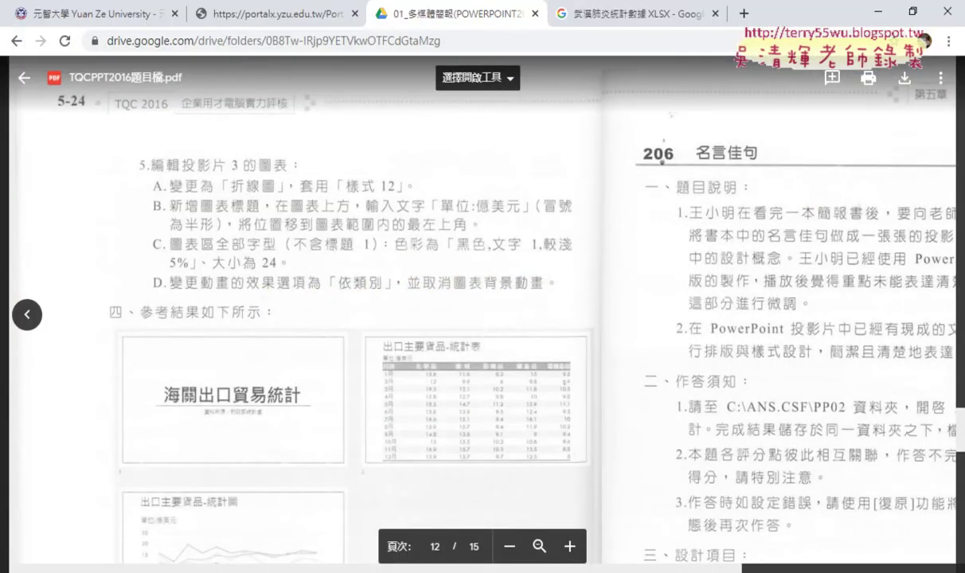
{"action": "key", "text": "alt+Tab"}
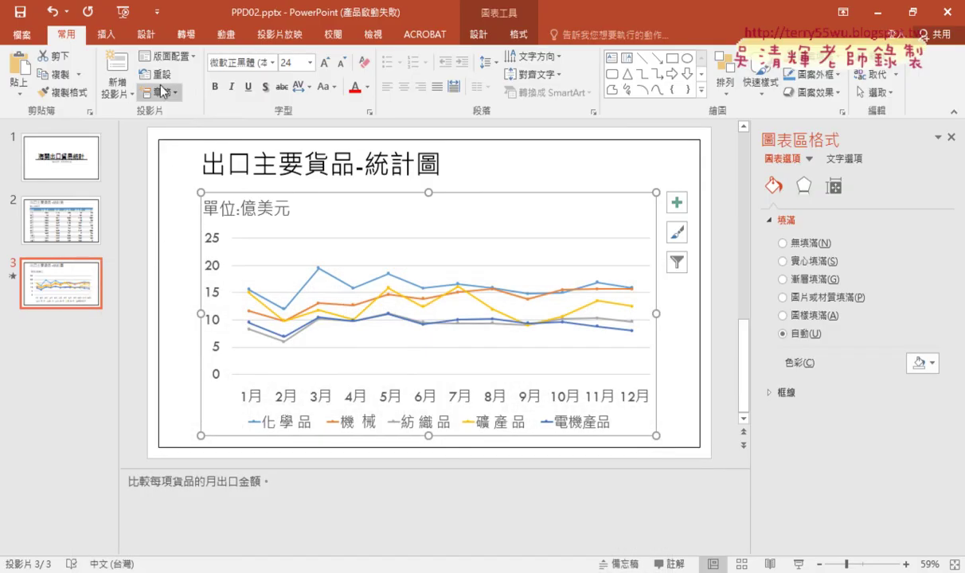
Apply the font colour 黑色, 文字 1, 較淺 5% to all the chart text.
{"action": "left_click", "coordinate": [366, 89]}
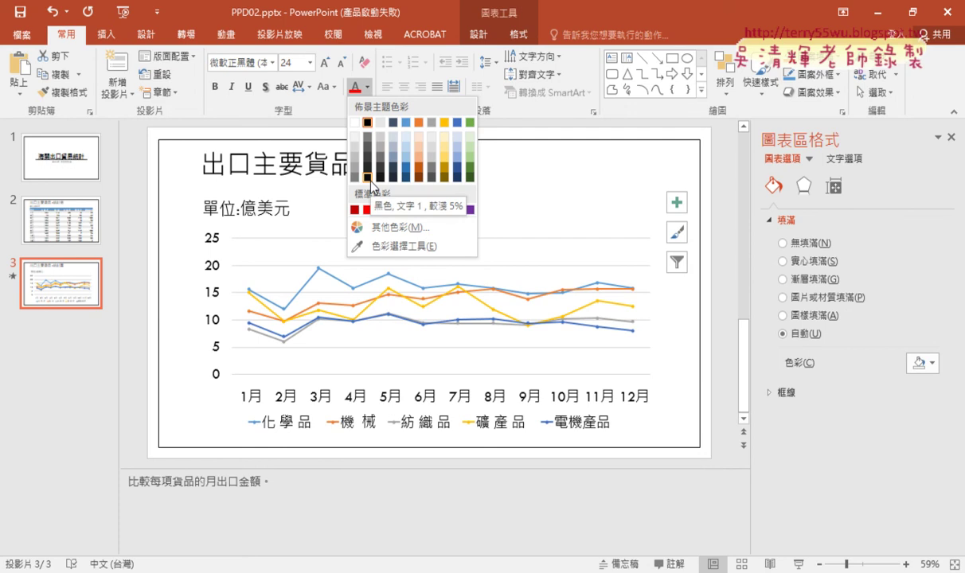
{"action": "left_click", "coordinate": [368, 177]}
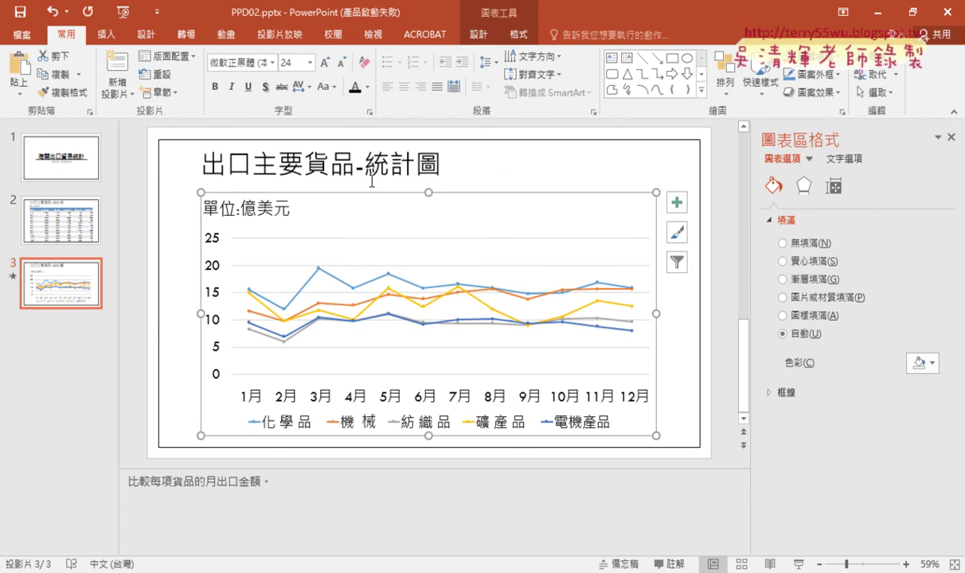
{"action": "left_click", "coordinate": [368, 87]}
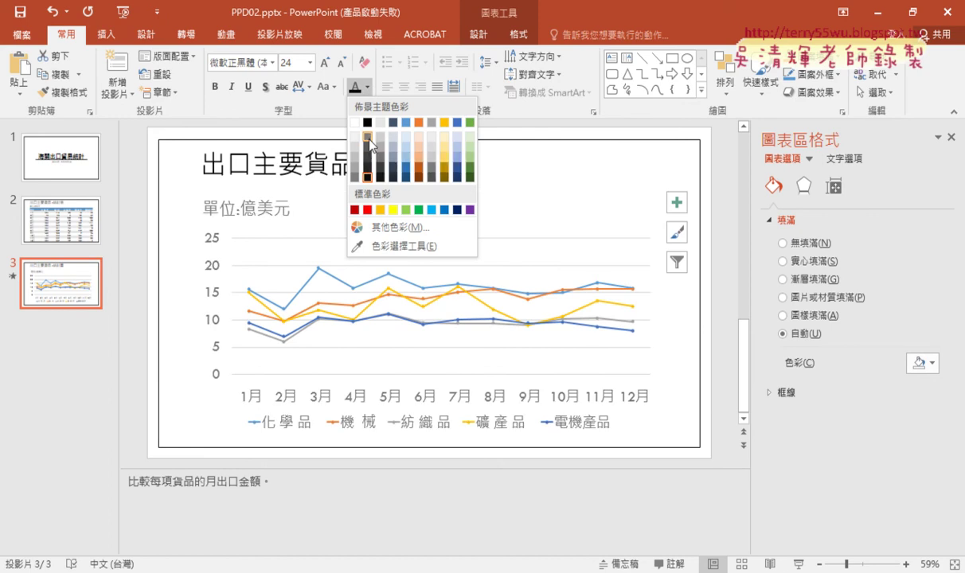
{"action": "left_click", "coordinate": [367, 180]}
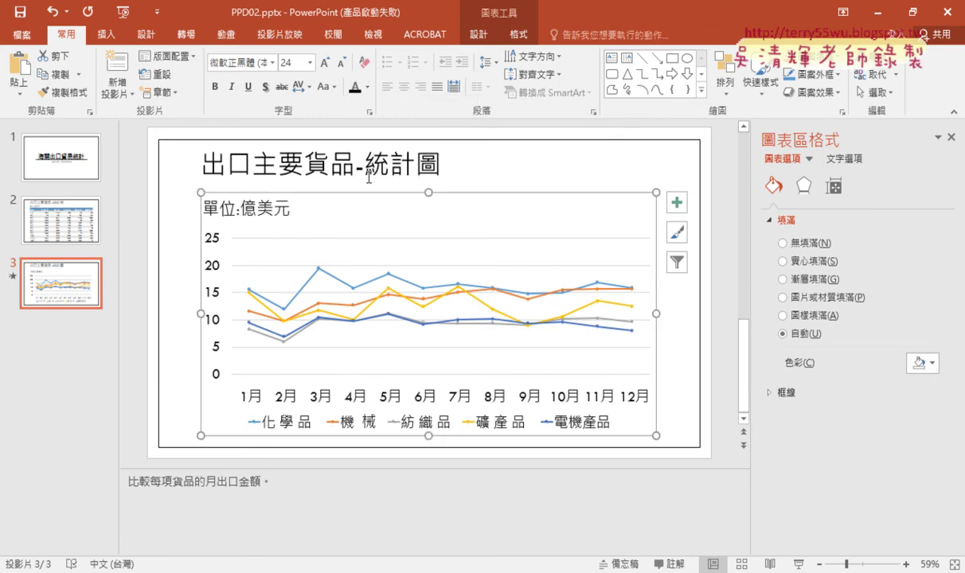
{"action": "left_click", "coordinate": [368, 86]}
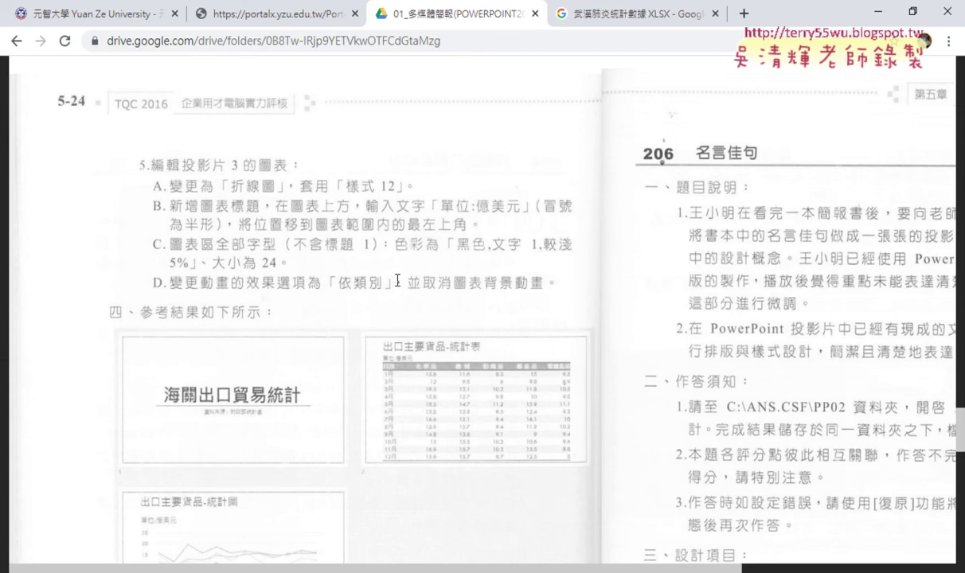
Run slide 3 as a slide show, play the chart's entrance animation, then exit.
{"action": "left_click", "coordinate": [879, 13]}
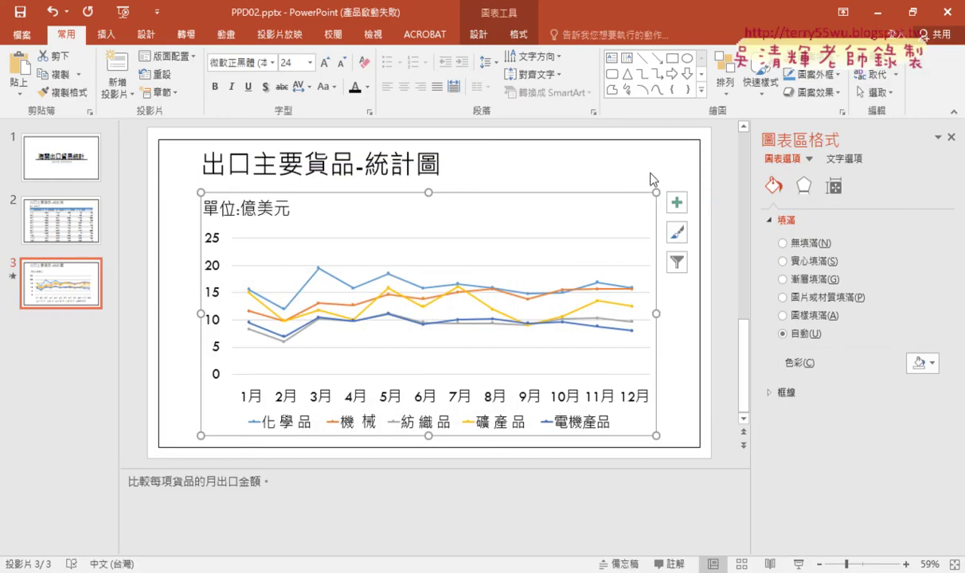
{"action": "left_click", "coordinate": [797, 564]}
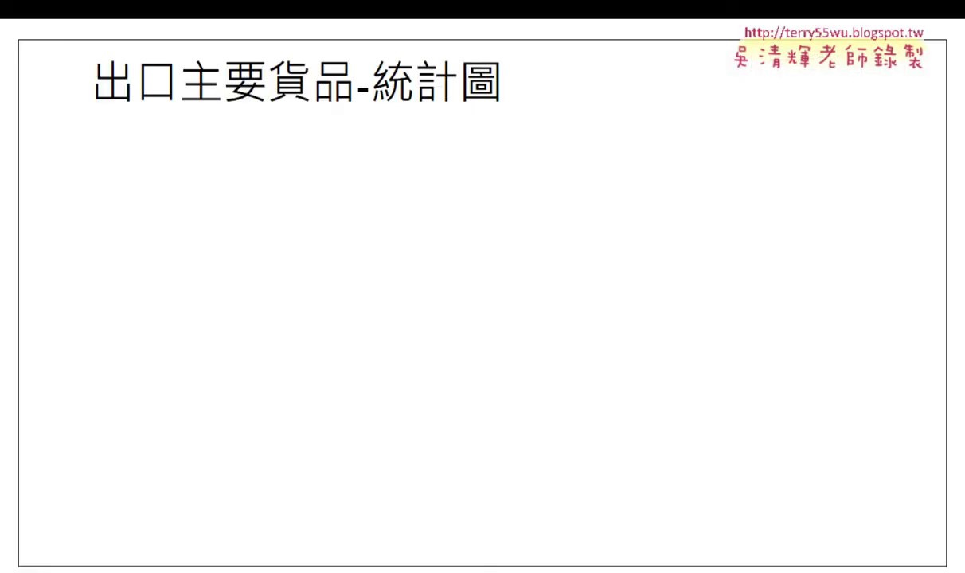
{"action": "left_click", "coordinate": [80, 155]}
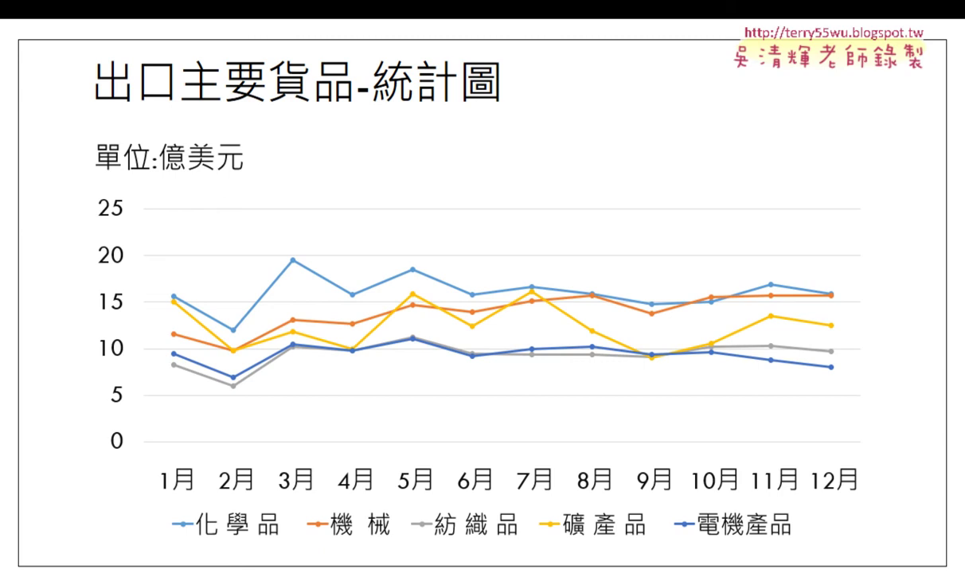
{"action": "key", "text": "Escape"}
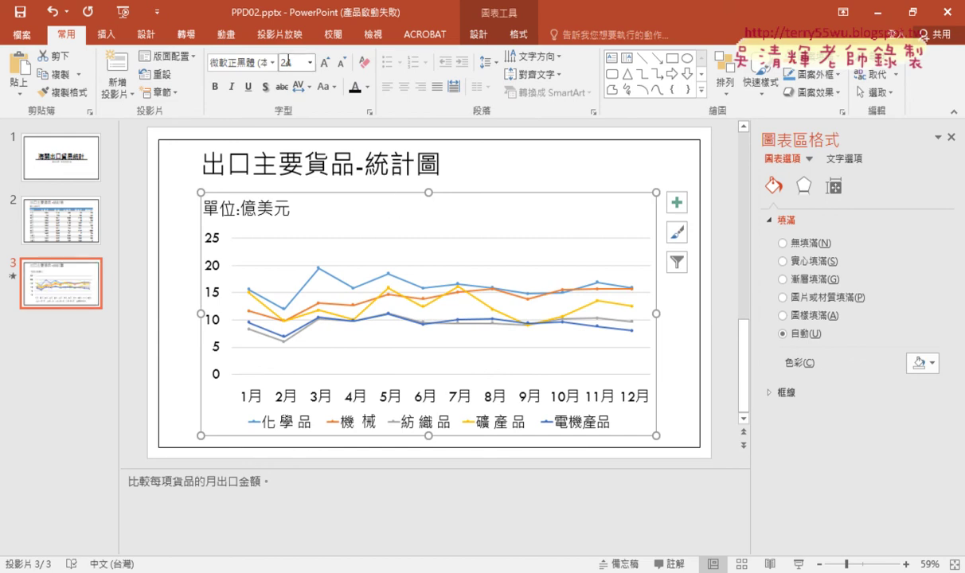
Show the 動畫 (Animations) tab to view the chart's 淡出 (Fade) entrance effect.
{"action": "left_click", "coordinate": [236, 39]}
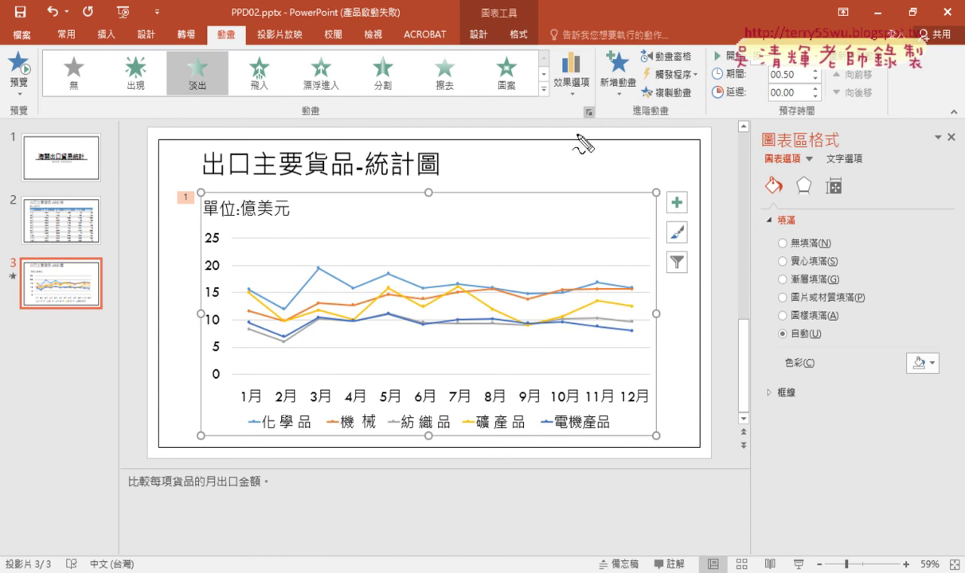
{"action": "left_click_drag", "start_coordinate": [596, 105], "coordinate": [591, 104]}
{"action": "left_click_drag", "start_coordinate": [226, 17], "coordinate": [221, 16]}
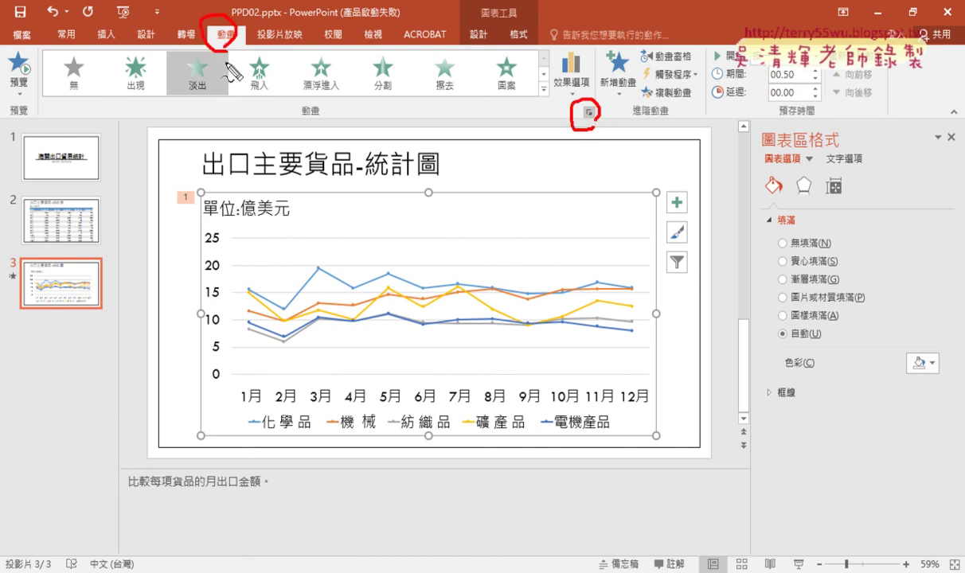
{"action": "left_click_drag", "start_coordinate": [189, 196], "coordinate": [197, 461]}
{"action": "mouse_move", "coordinate": [221, 191]}
{"action": "left_mouse_down"}
{"action": "mouse_move", "coordinate": [631, 327]}
{"action": "mouse_move", "coordinate": [223, 442]}
{"action": "left_mouse_up"}
{"action": "left_click_drag", "start_coordinate": [235, 46], "coordinate": [539, 90]}
{"action": "key", "text": "Escape"}
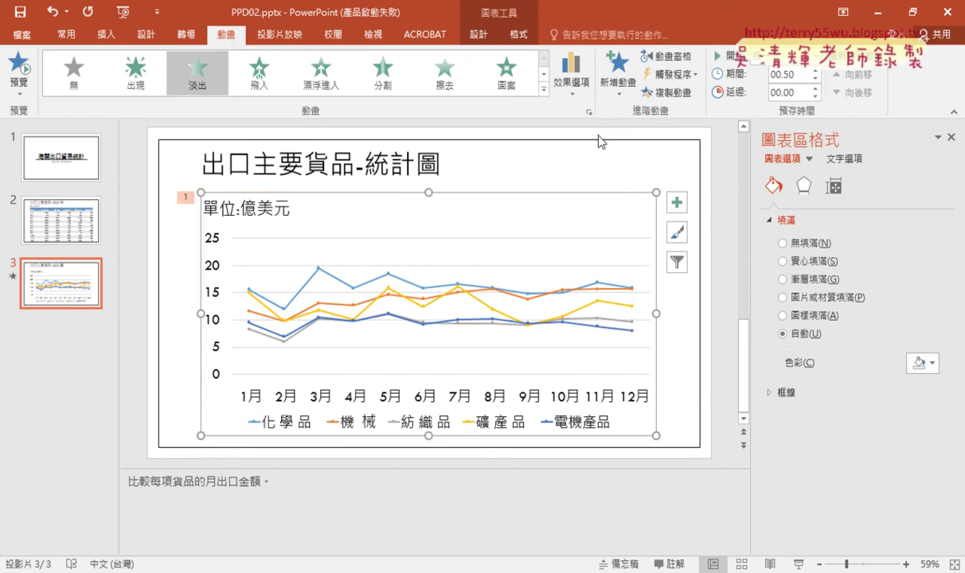
Open the Fade effect options dialog and move it clear of the chart.
{"action": "left_click", "coordinate": [589, 112]}
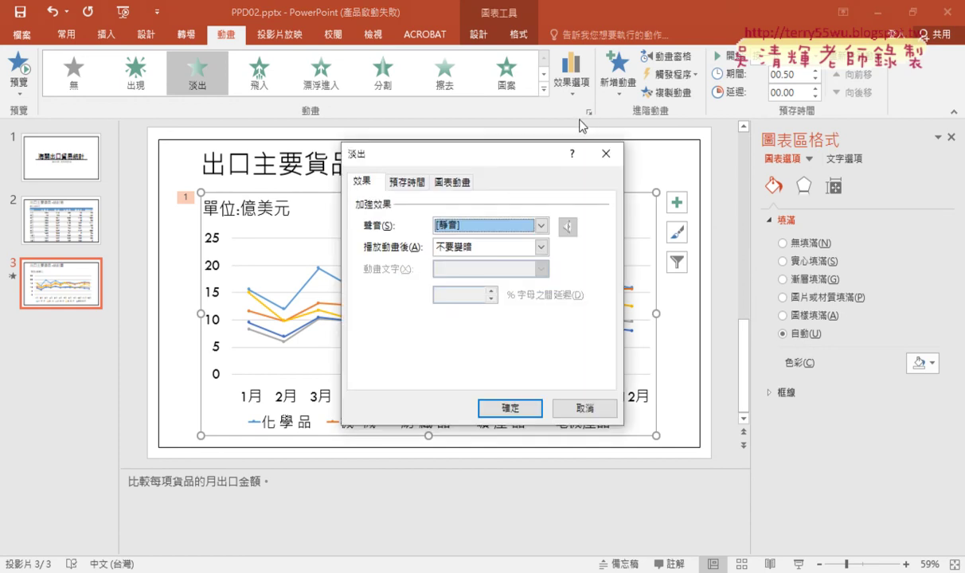
{"action": "left_click_drag", "start_coordinate": [489, 154], "coordinate": [677, 85]}
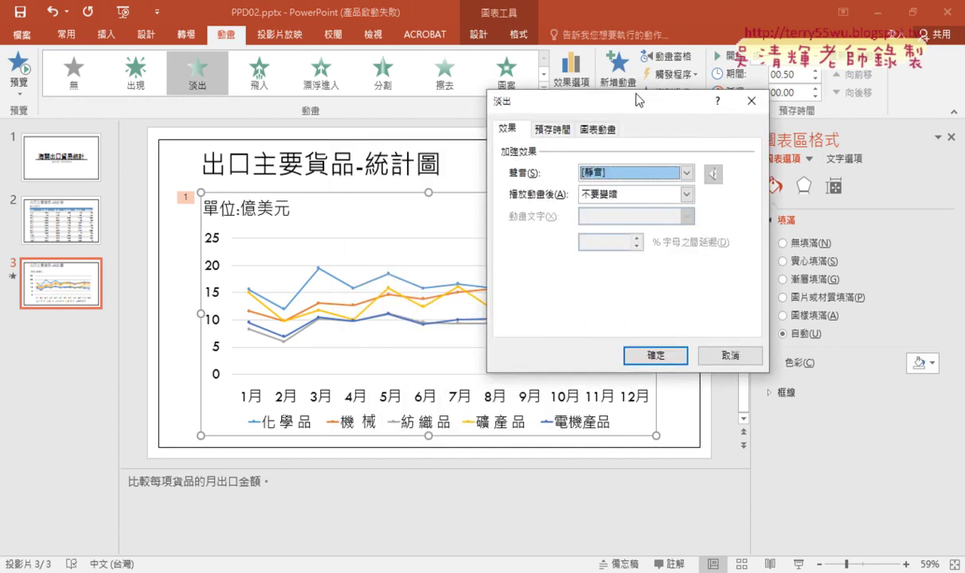
{"action": "key", "text": "ctrl+2"}
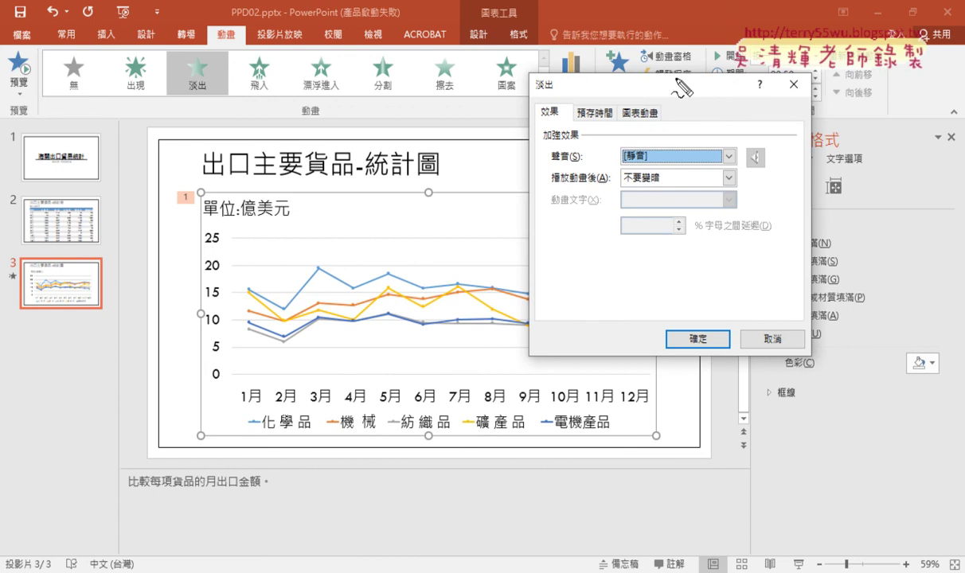
{"action": "left_click_drag", "start_coordinate": [637, 129], "coordinate": [615, 97]}
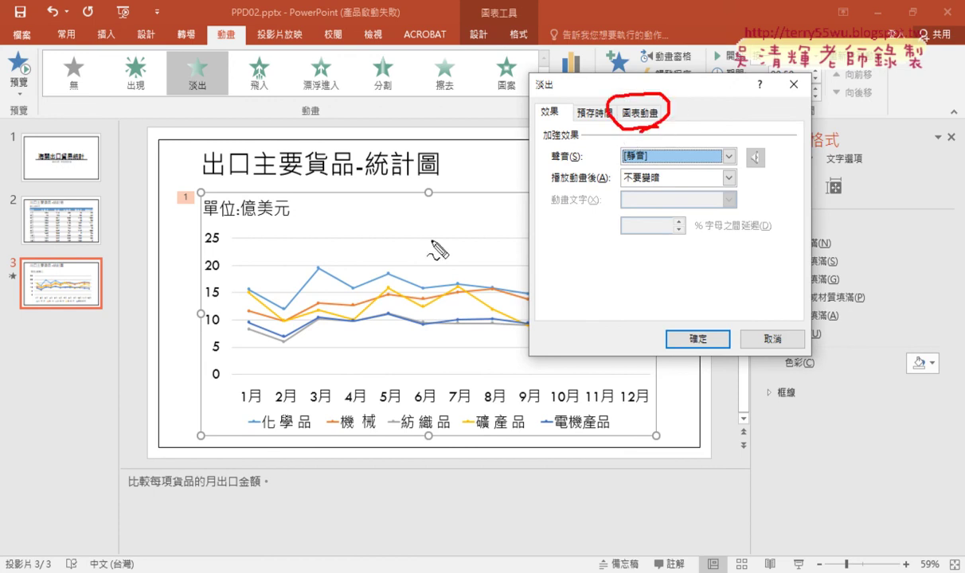
{"action": "left_click_drag", "start_coordinate": [431, 240], "coordinate": [595, 151]}
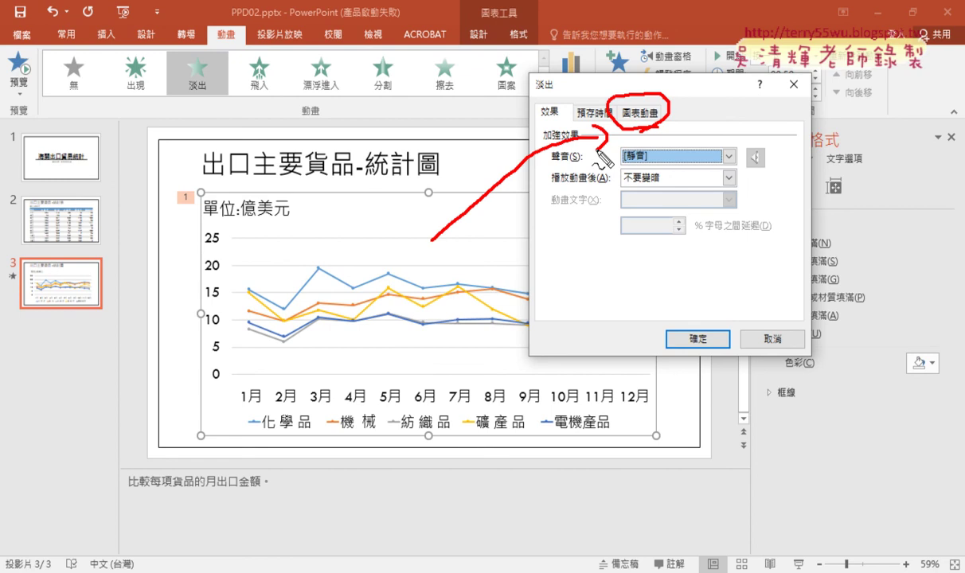
{"action": "key", "text": "Escape"}
Group the chart 依類別 (By Category) and stop animating the chart background.
{"action": "left_click", "coordinate": [644, 114]}
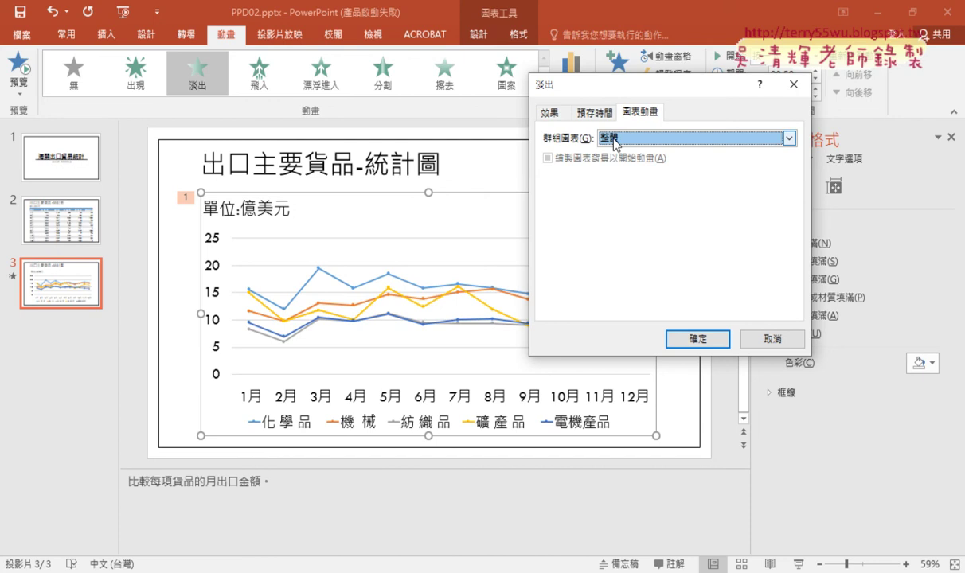
{"action": "left_click", "coordinate": [615, 140]}
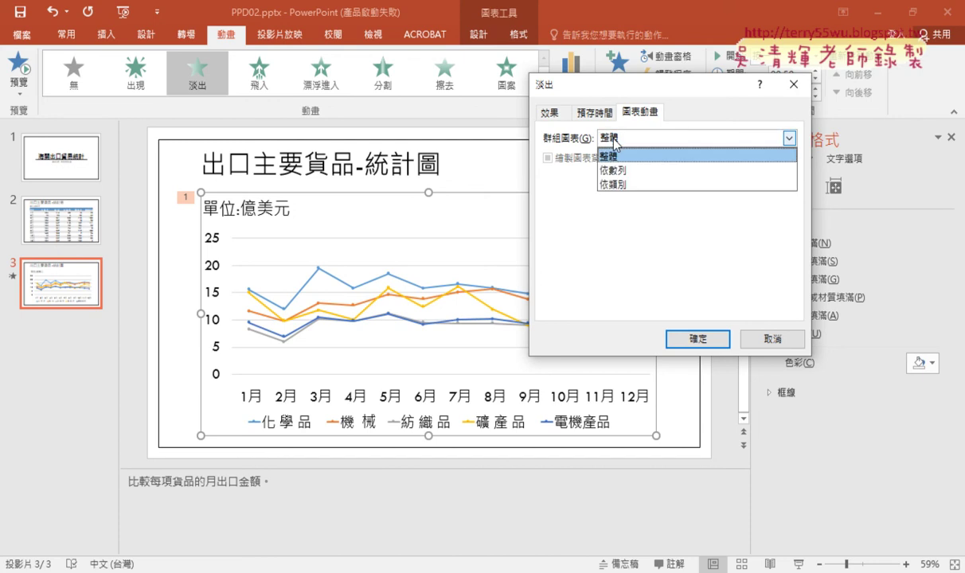
{"action": "left_click", "coordinate": [626, 185]}
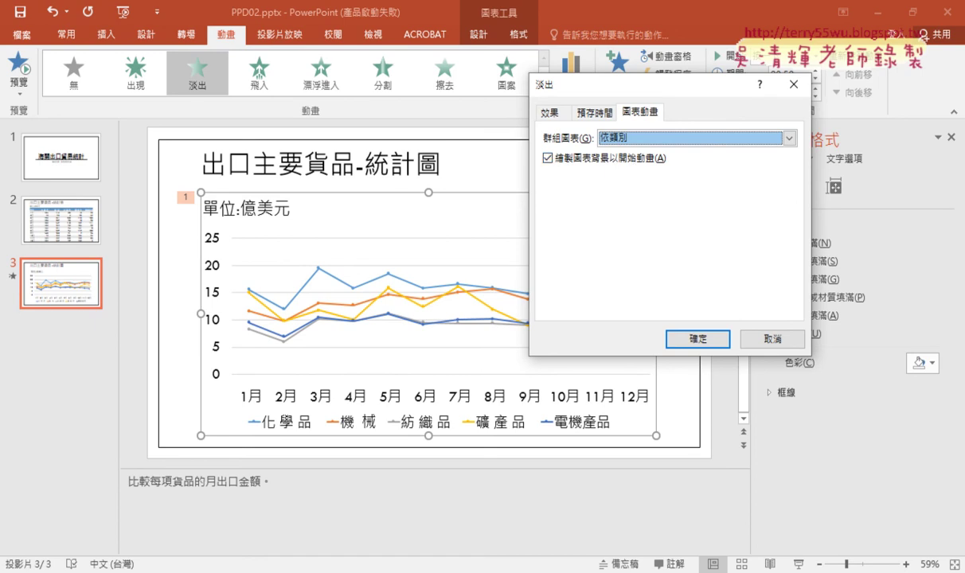
{"action": "key", "text": "alt+Tab"}
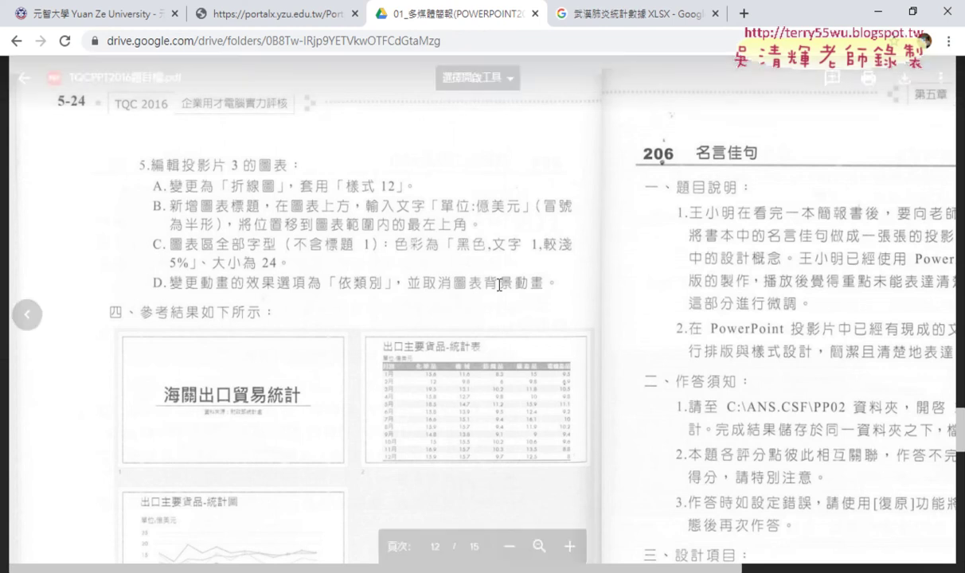
{"action": "left_click", "coordinate": [870, 20]}
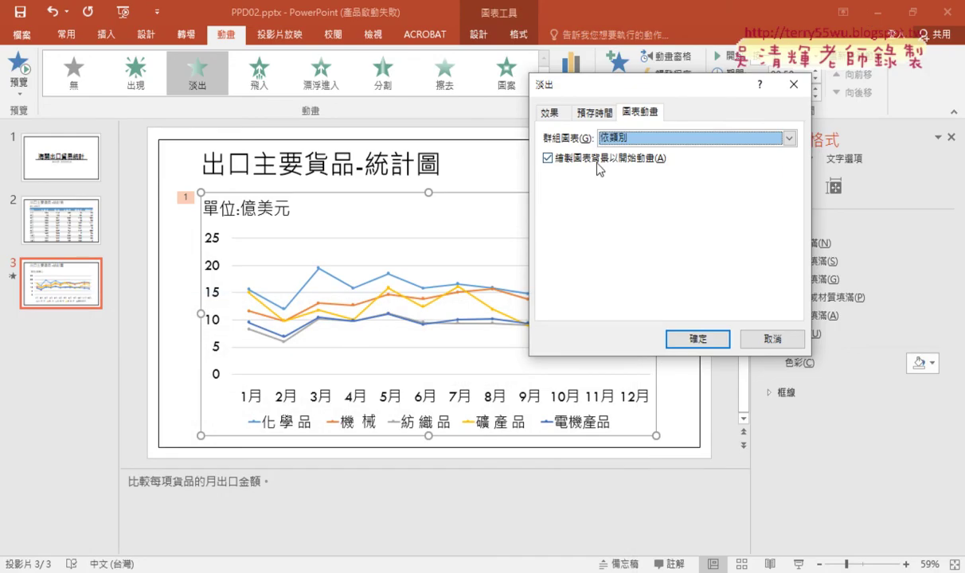
{"action": "left_click", "coordinate": [567, 158]}
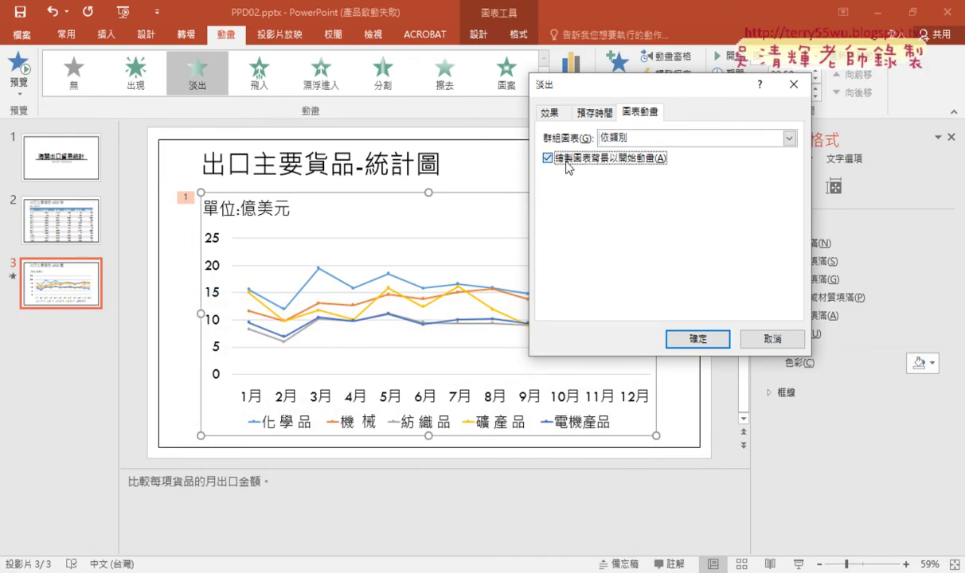
{"action": "left_click", "coordinate": [699, 340]}
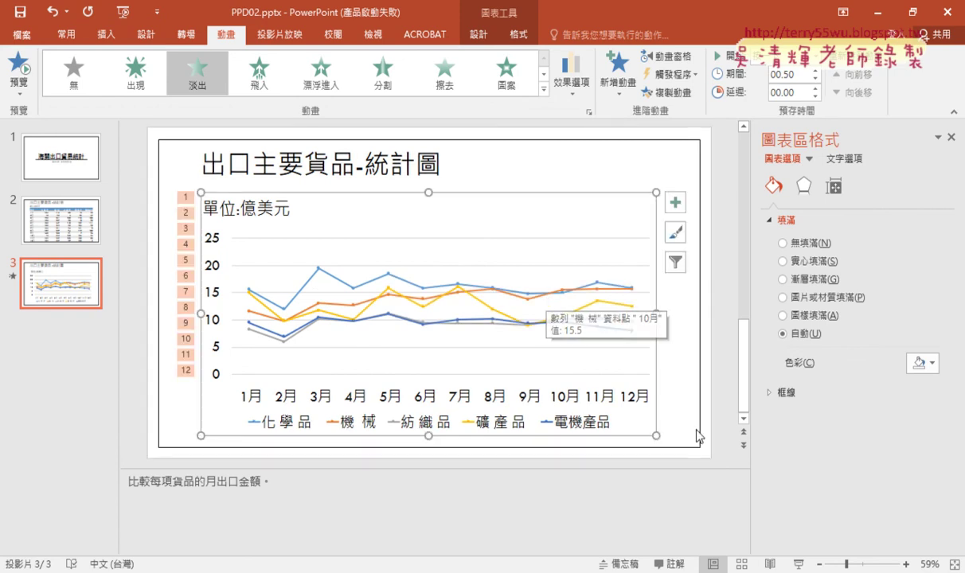
{"action": "left_click", "coordinate": [793, 563]}
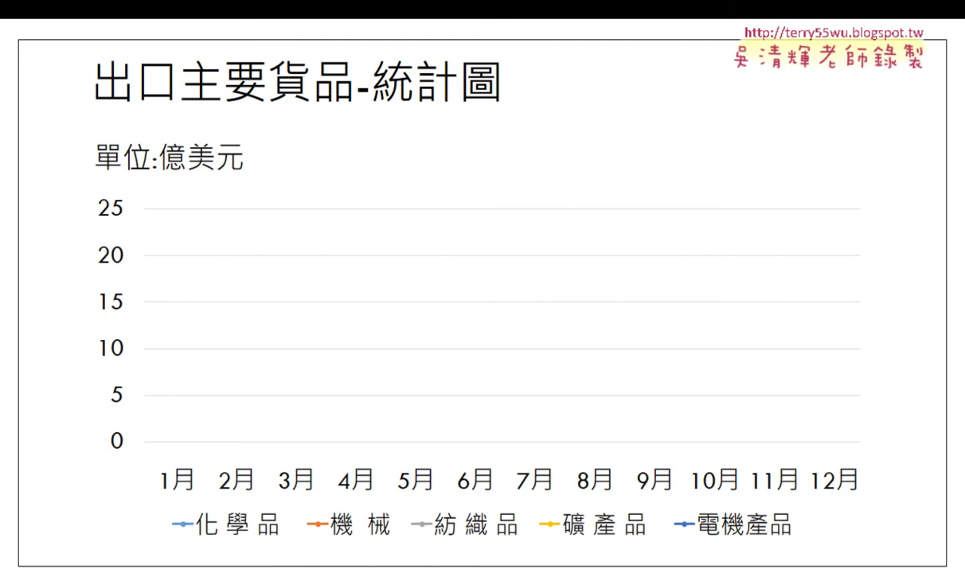
{"action": "left_click", "coordinate": [650, 127]}
{"action": "left_click", "coordinate": [651, 127]}
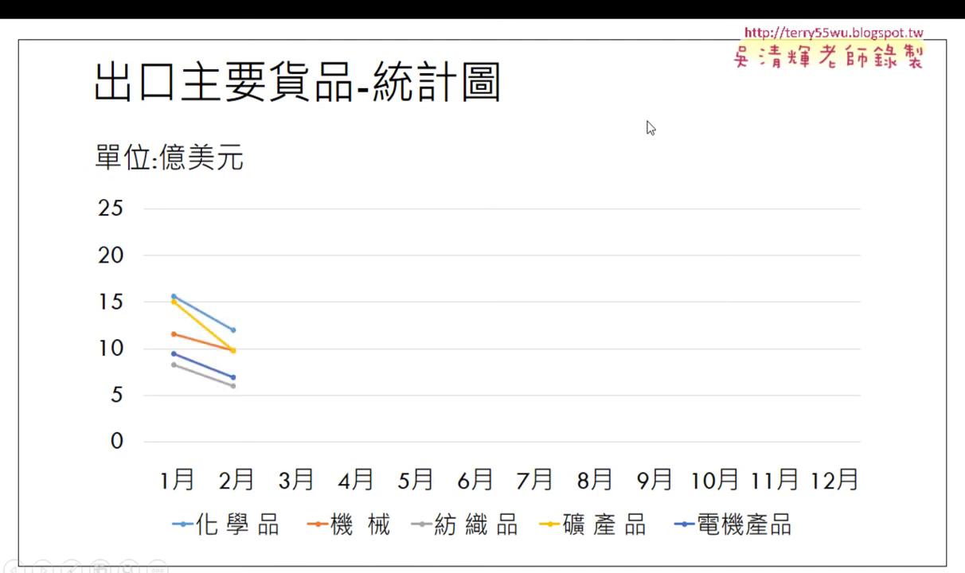
{"action": "left_click", "coordinate": [650, 127]}
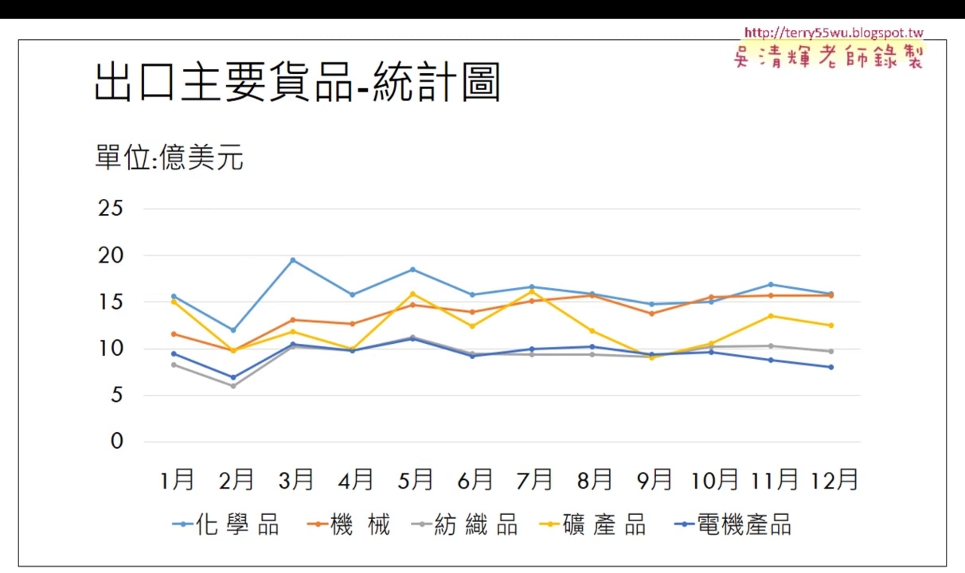
Exit the slide show and copy the slide 1 title 海關出口貿易統計.
{"action": "key", "text": "Escape"}
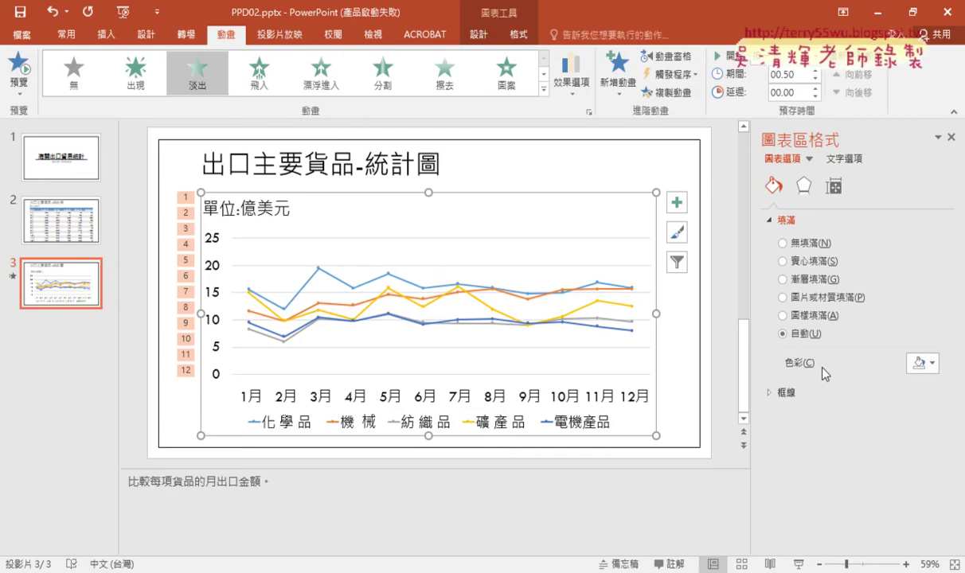
{"action": "left_click", "coordinate": [77, 173]}
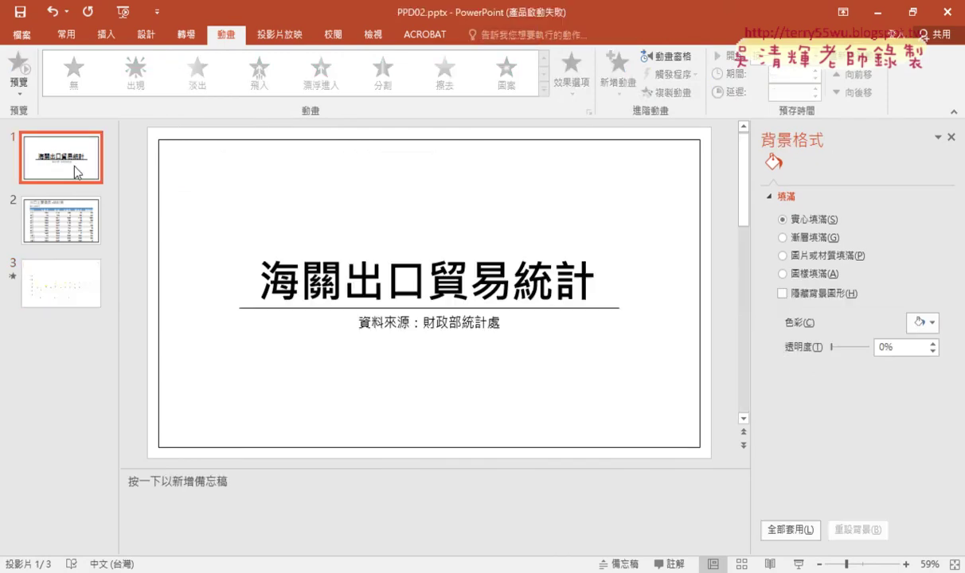
{"action": "left_click_drag", "start_coordinate": [261, 283], "coordinate": [527, 269]}
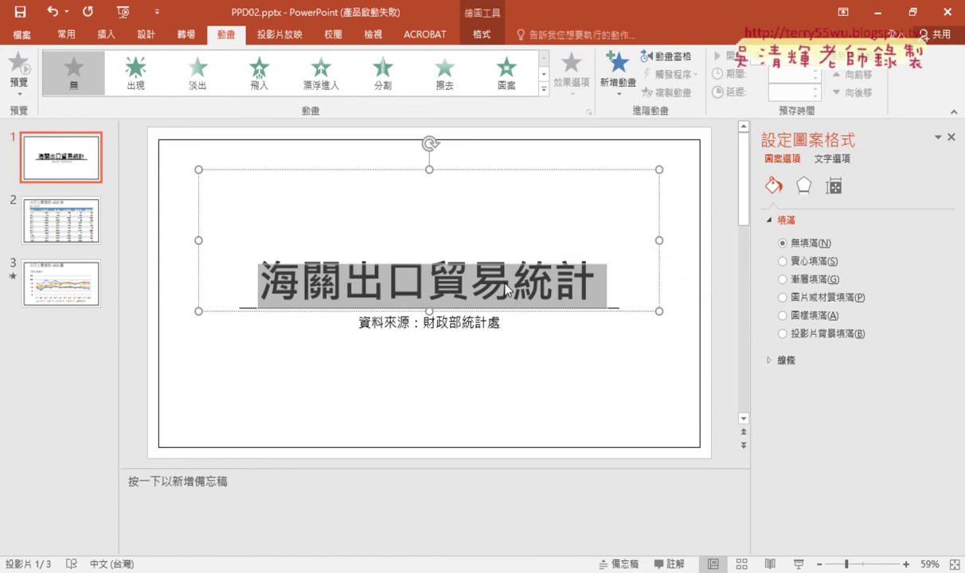
{"action": "key", "text": "alt+Tab"}
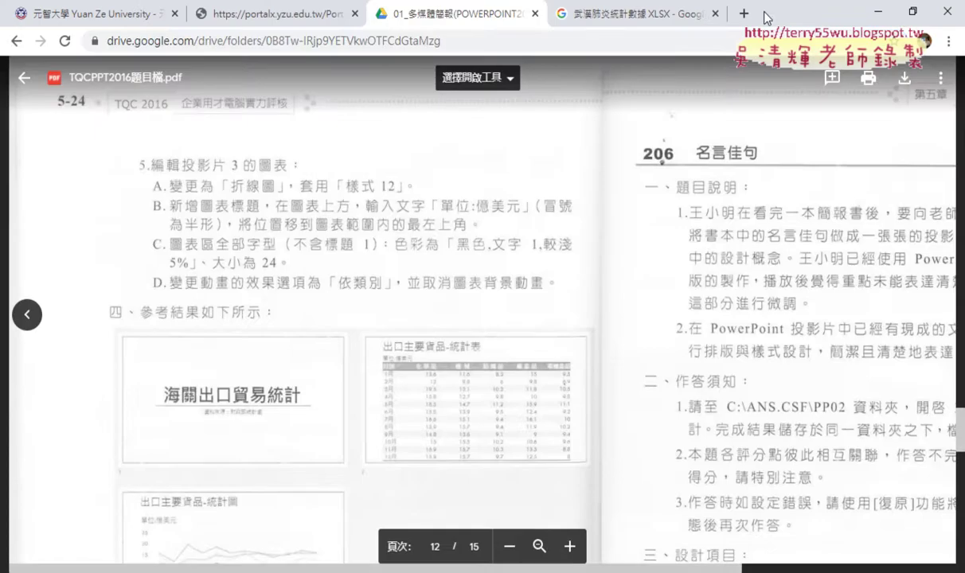
In a new tab, search for the pasted slide title plus 2020.
{"action": "left_click", "coordinate": [744, 14]}
{"action": "right_click", "coordinate": [523, 40]}
{"action": "left_click", "coordinate": [549, 137]}
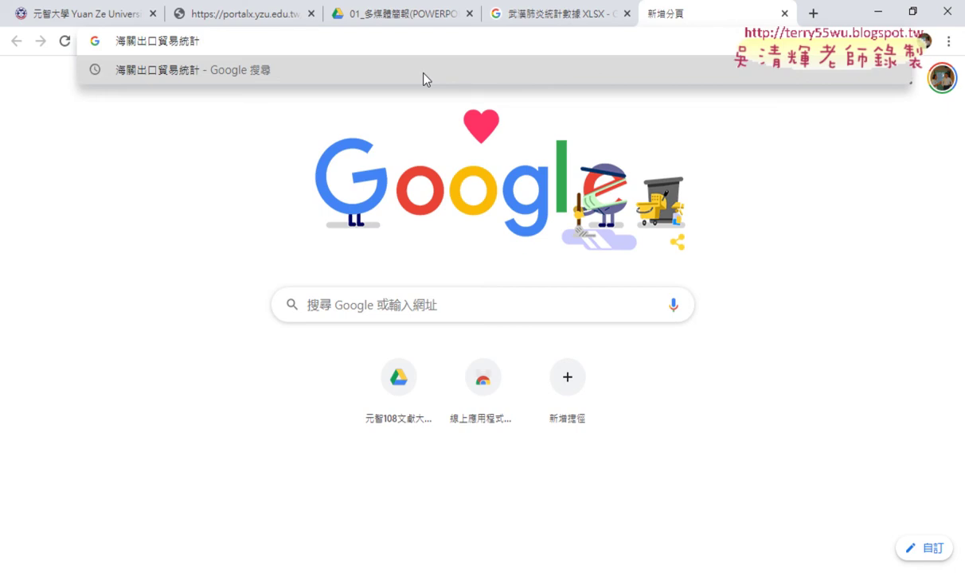
{"action": "type", "text": "2020"}
{"action": "key", "text": "Return"}
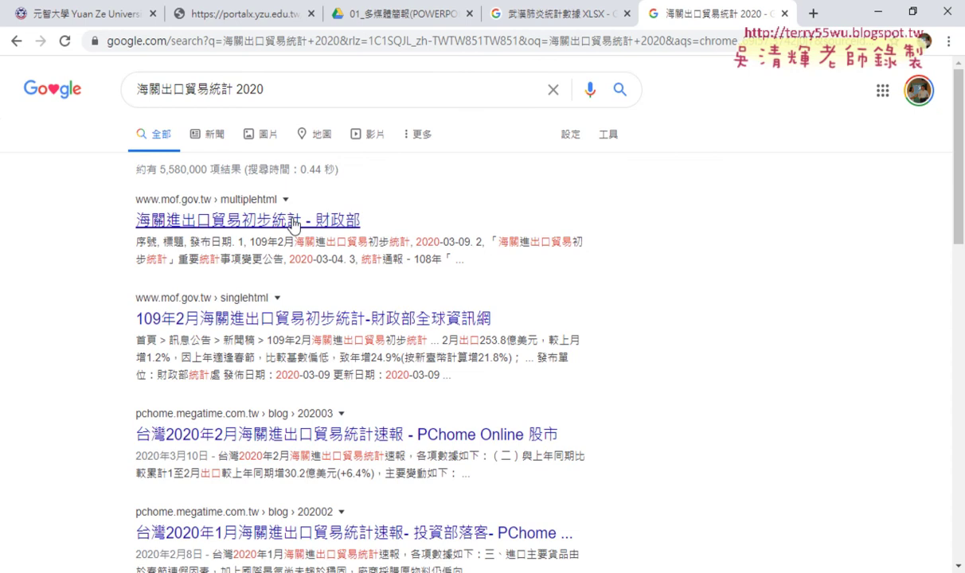
Open the mof.gov.tw 109年3月 trade statistics article and scroll to its annex tables.
{"action": "left_click", "coordinate": [277, 226]}
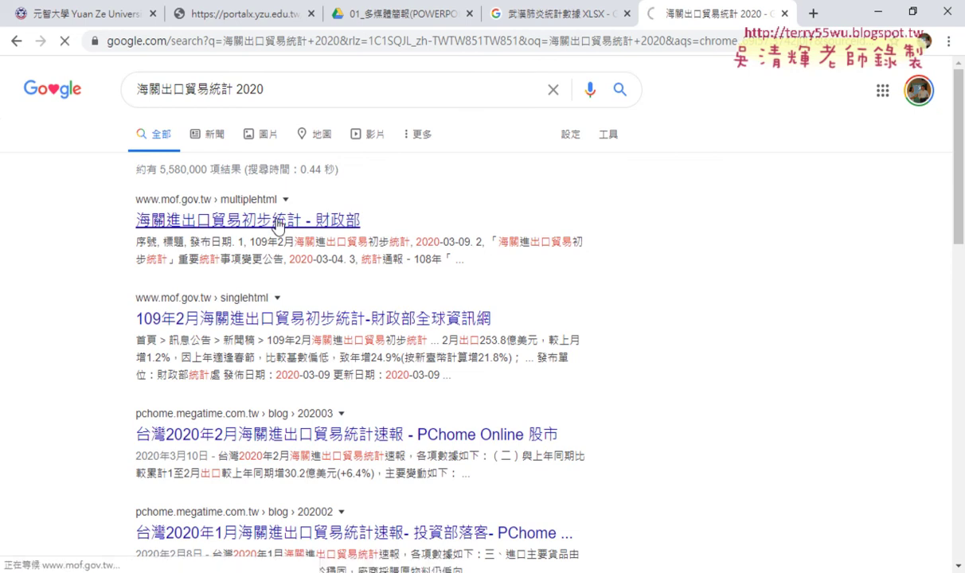
{"action": "scroll", "coordinate": [280, 215], "scroll_direction": "down", "scroll_amount": 5}
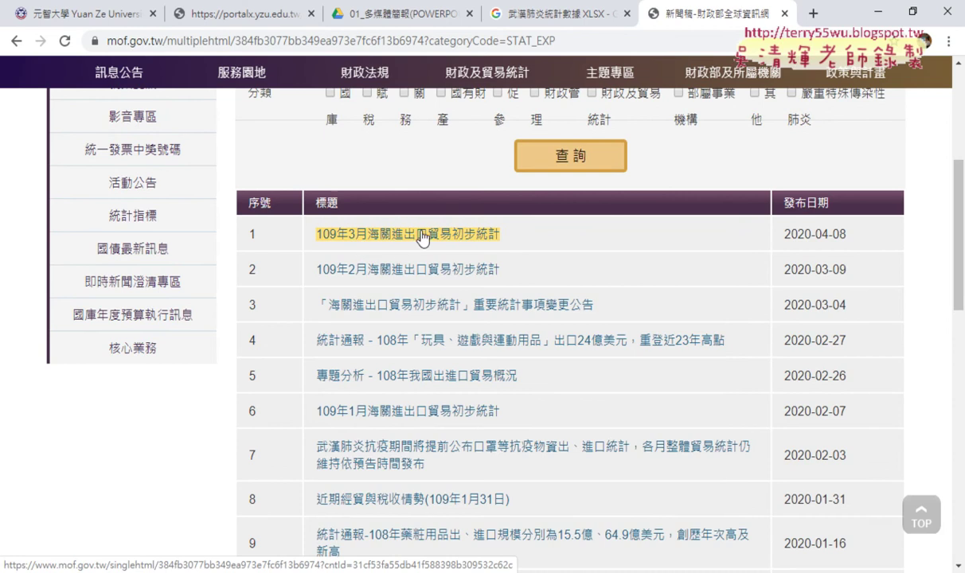
{"action": "left_click", "coordinate": [398, 231]}
{"action": "scroll", "coordinate": [424, 237], "scroll_direction": "down", "scroll_amount": 1}
{"action": "scroll", "coordinate": [424, 238], "scroll_direction": "down", "scroll_amount": 3}
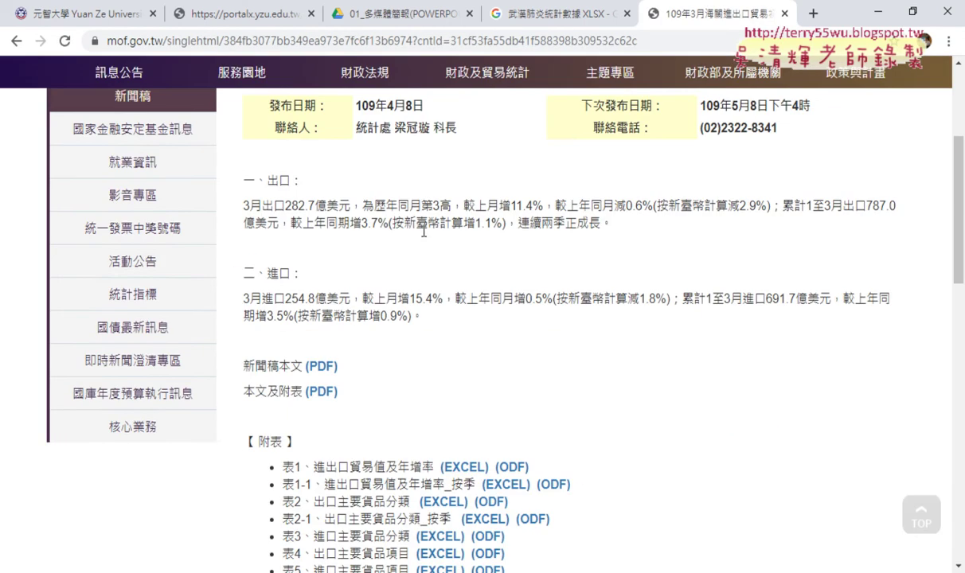
{"action": "scroll", "coordinate": [424, 238], "scroll_direction": "down", "scroll_amount": 2}
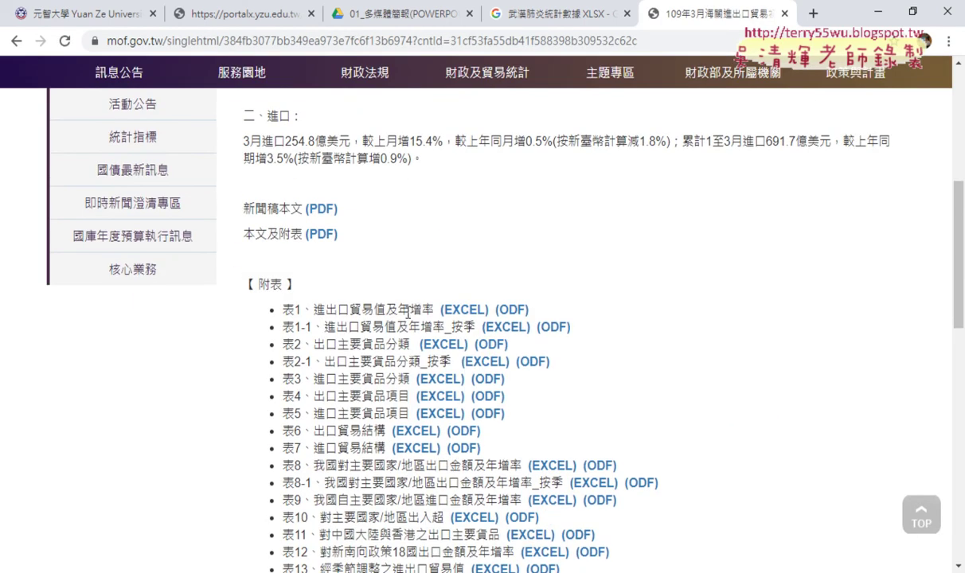
{"action": "scroll", "coordinate": [463, 345], "scroll_direction": "down", "scroll_amount": 1}
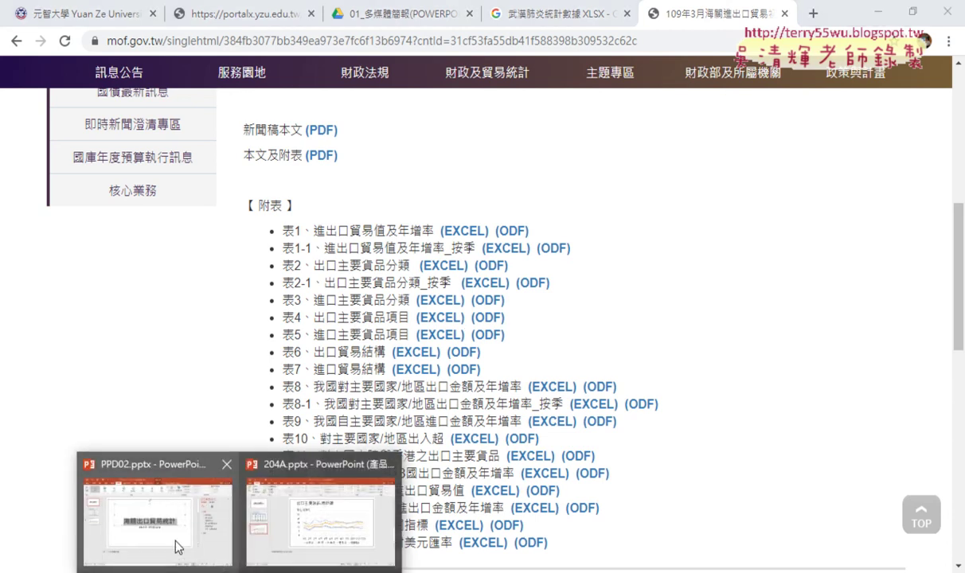
Return to PPD02 and select the 出口主要貨品-統計表 table on slide 2.
{"action": "left_click", "coordinate": [165, 512]}
{"action": "left_click", "coordinate": [88, 228]}
{"action": "left_click", "coordinate": [64, 147]}
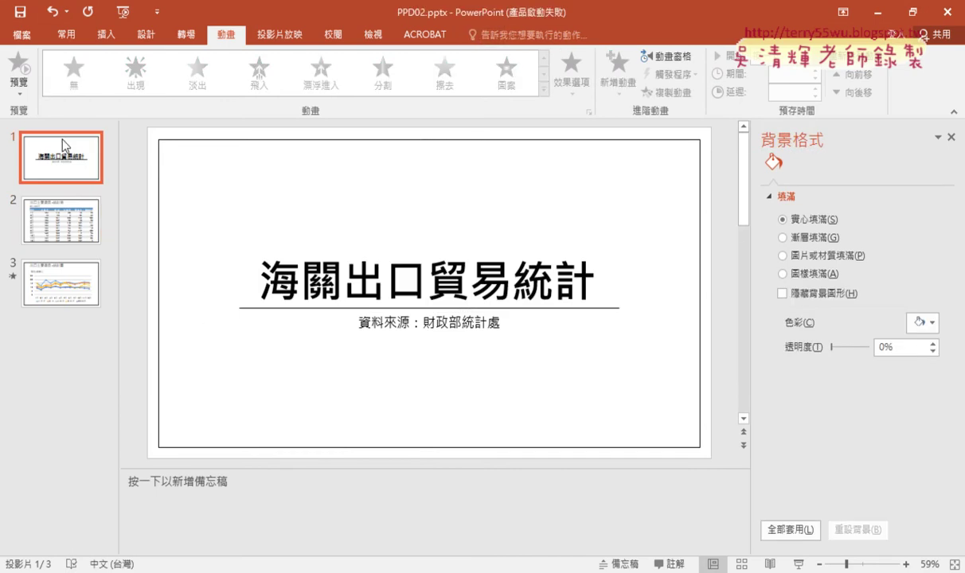
{"action": "left_click", "coordinate": [62, 220]}
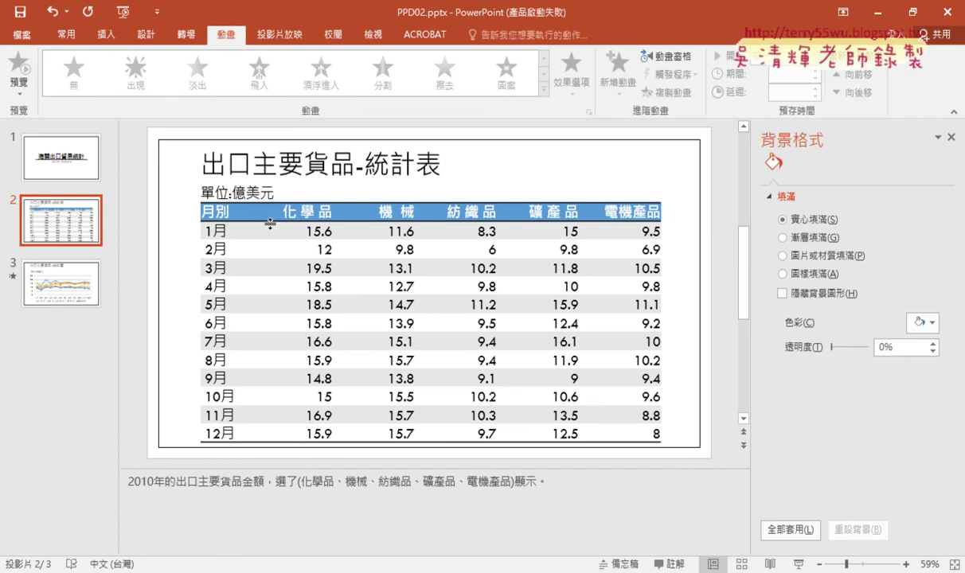
{"action": "left_click", "coordinate": [234, 215]}
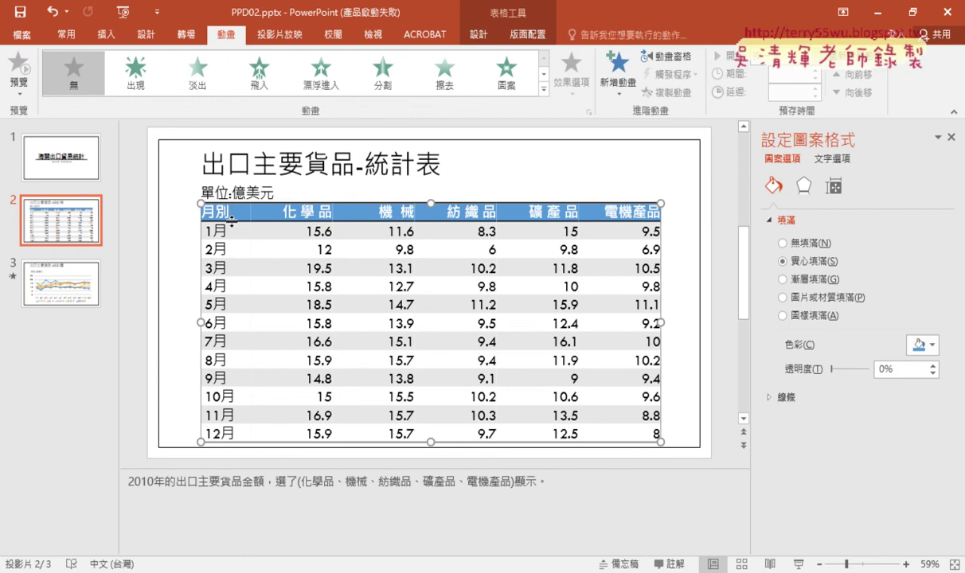
Via Save As > Browse, pick the Desktop, rename the file PPA204 and save.
{"action": "left_click", "coordinate": [25, 36]}
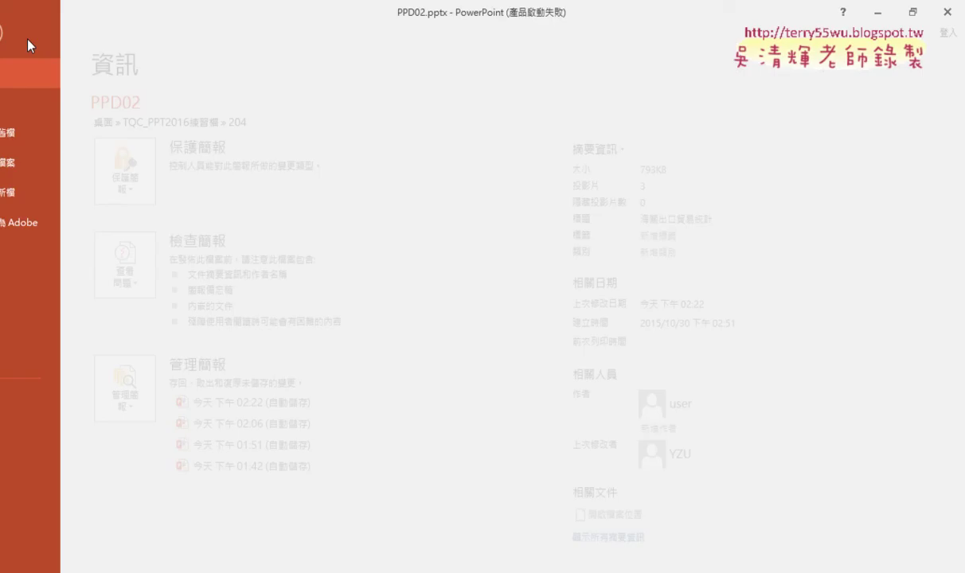
{"action": "left_click", "coordinate": [44, 196]}
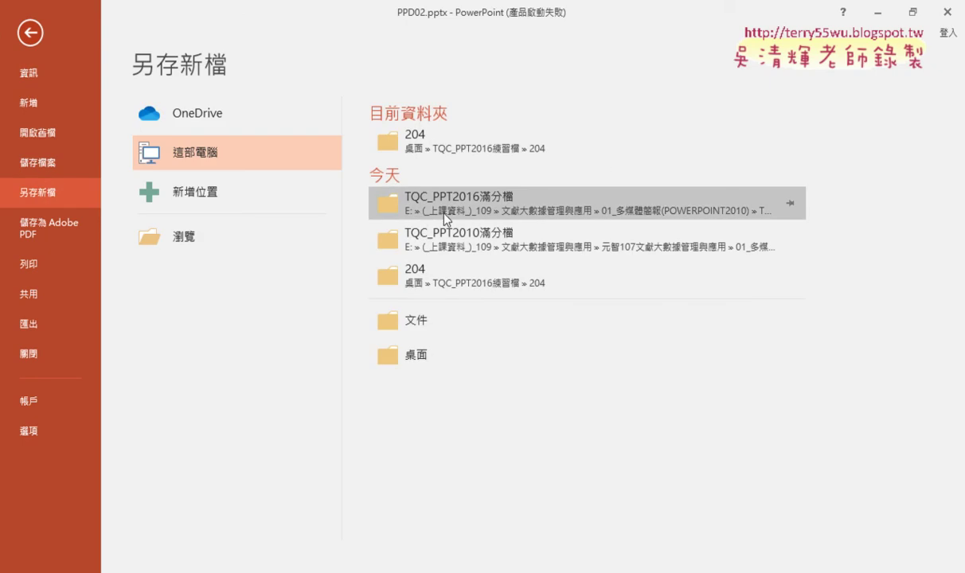
{"action": "left_click", "coordinate": [195, 229]}
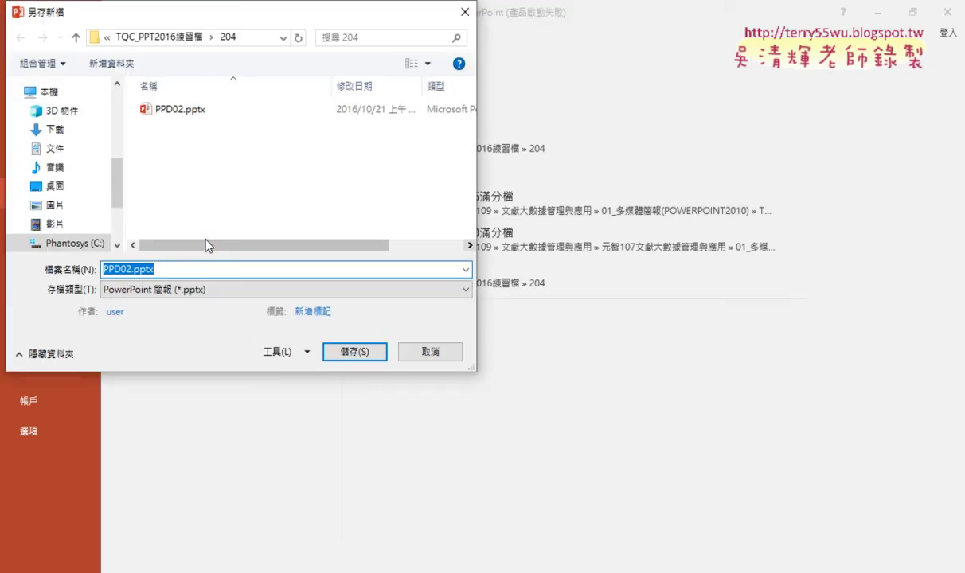
{"action": "left_click", "coordinate": [55, 185]}
{"action": "left_click", "coordinate": [120, 269]}
{"action": "left_click_drag", "start_coordinate": [120, 269], "coordinate": [254, 268]}
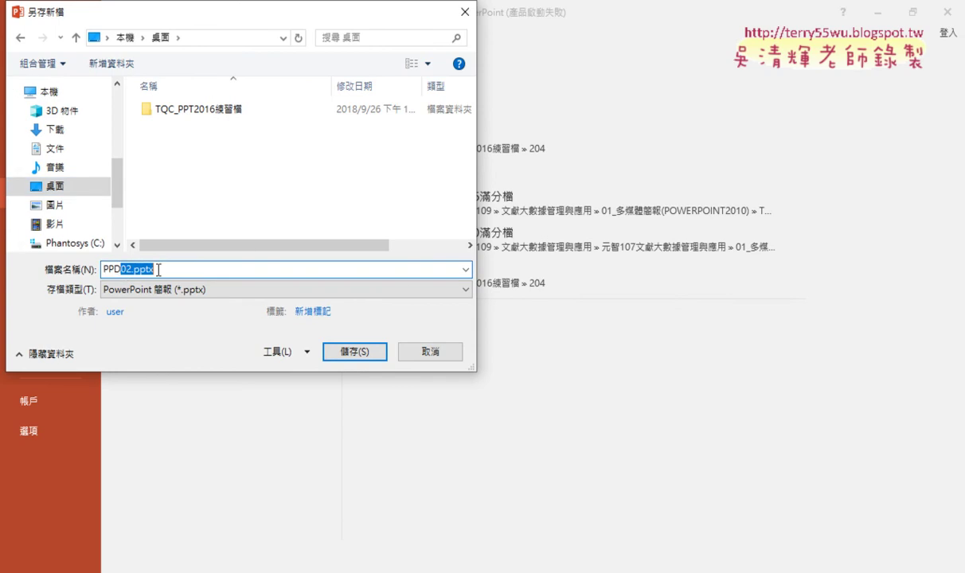
{"action": "type", "text": "204"}
{"action": "type", "text": "A"}
{"action": "key", "text": "Left"}
{"action": "key", "text": "Left"}
{"action": "key", "text": "Left"}
{"action": "key", "text": "Left"}
{"action": "key", "text": "Left"}
{"action": "key", "text": "Delete"}
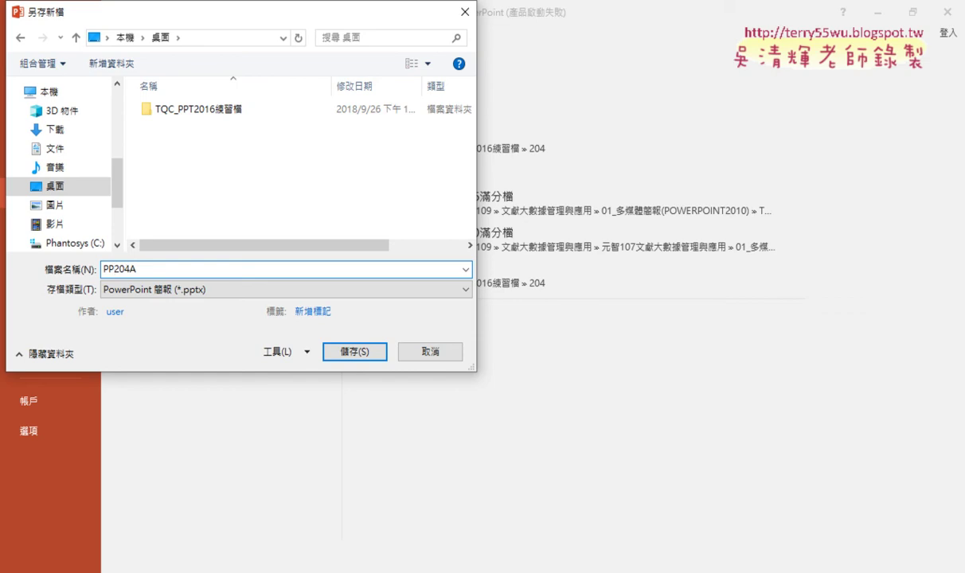
{"action": "type", "text": "A"}
{"action": "key", "text": "Delete"}
{"action": "left_click", "coordinate": [354, 352]}
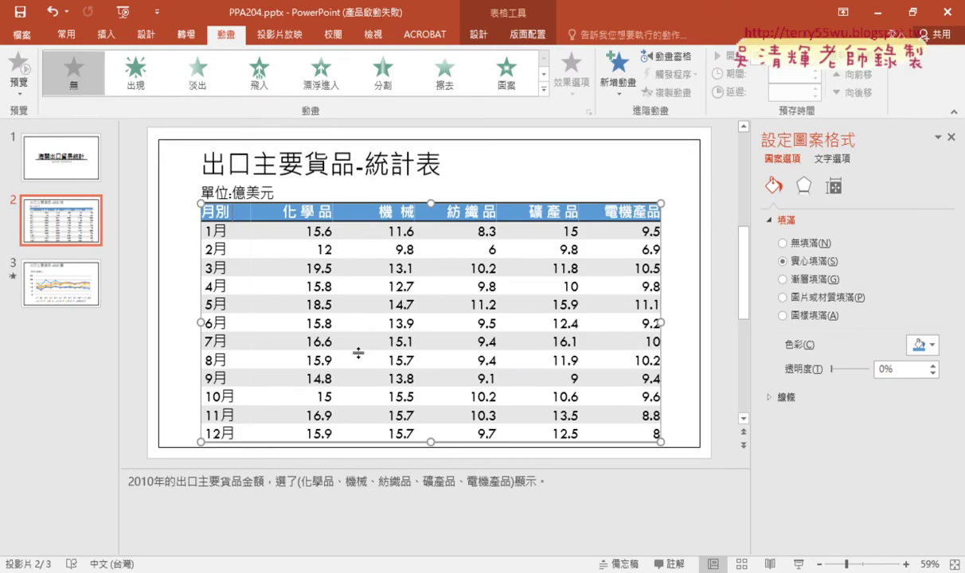
Display slide 1, the 海關出口貿易統計 title slide.
{"action": "left_click", "coordinate": [86, 154]}
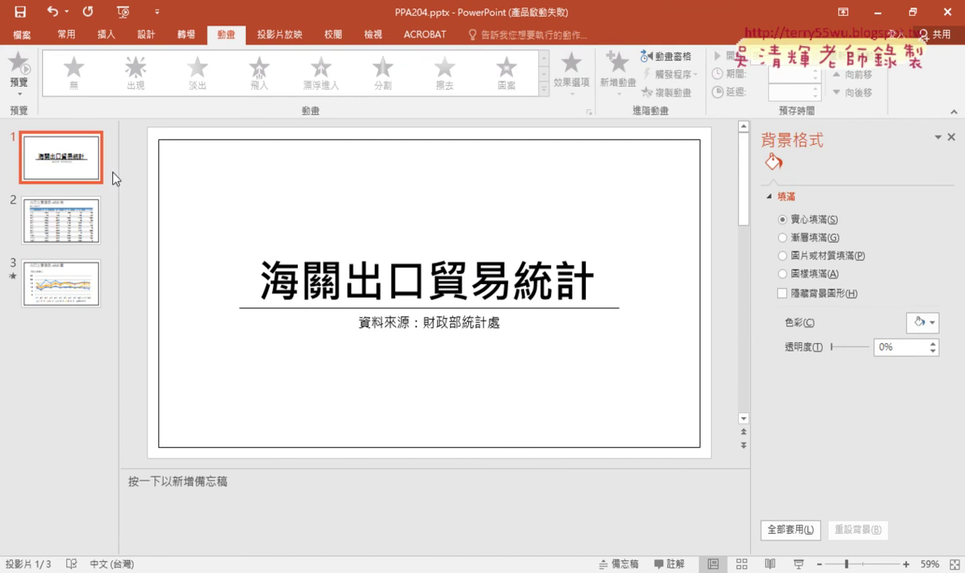